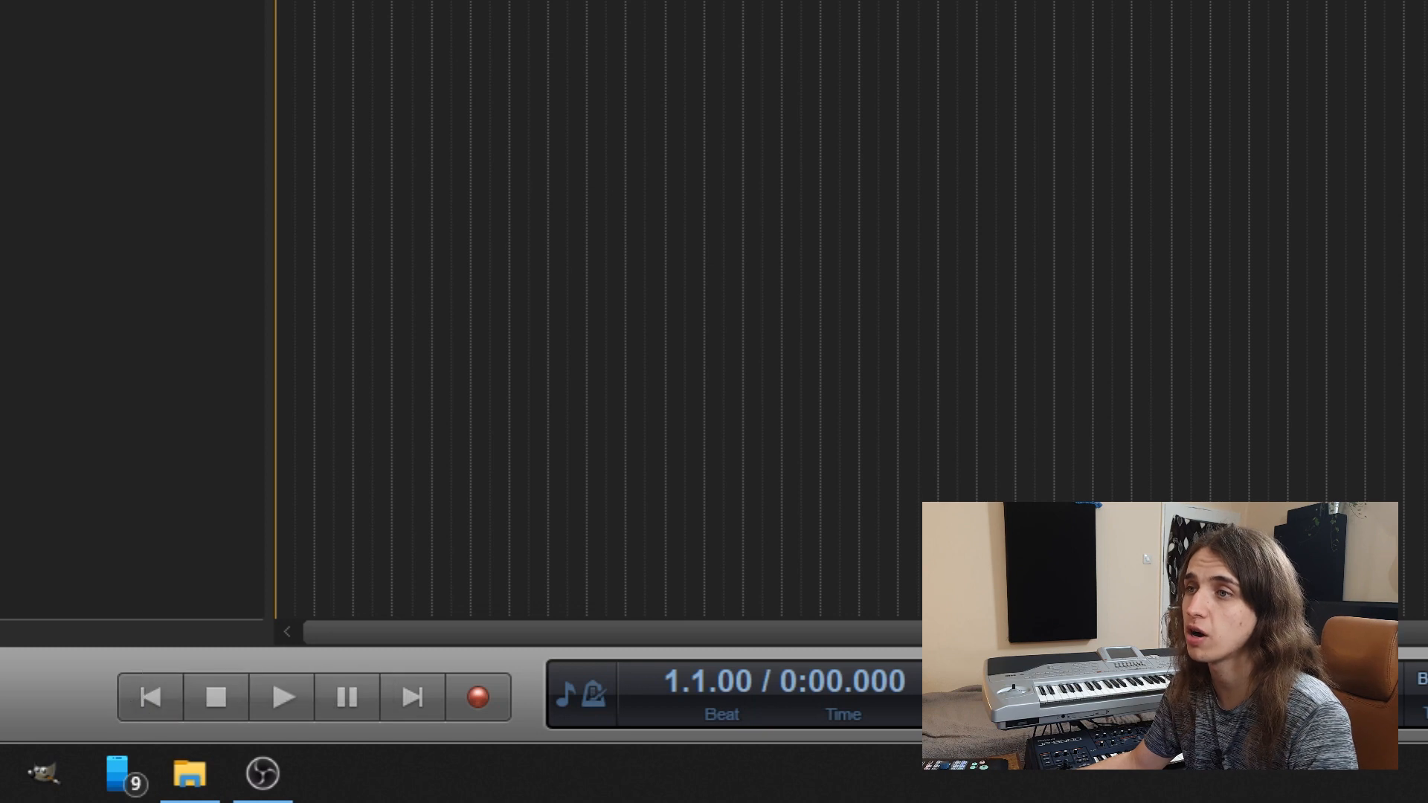
pyautogui.click(394, 255)
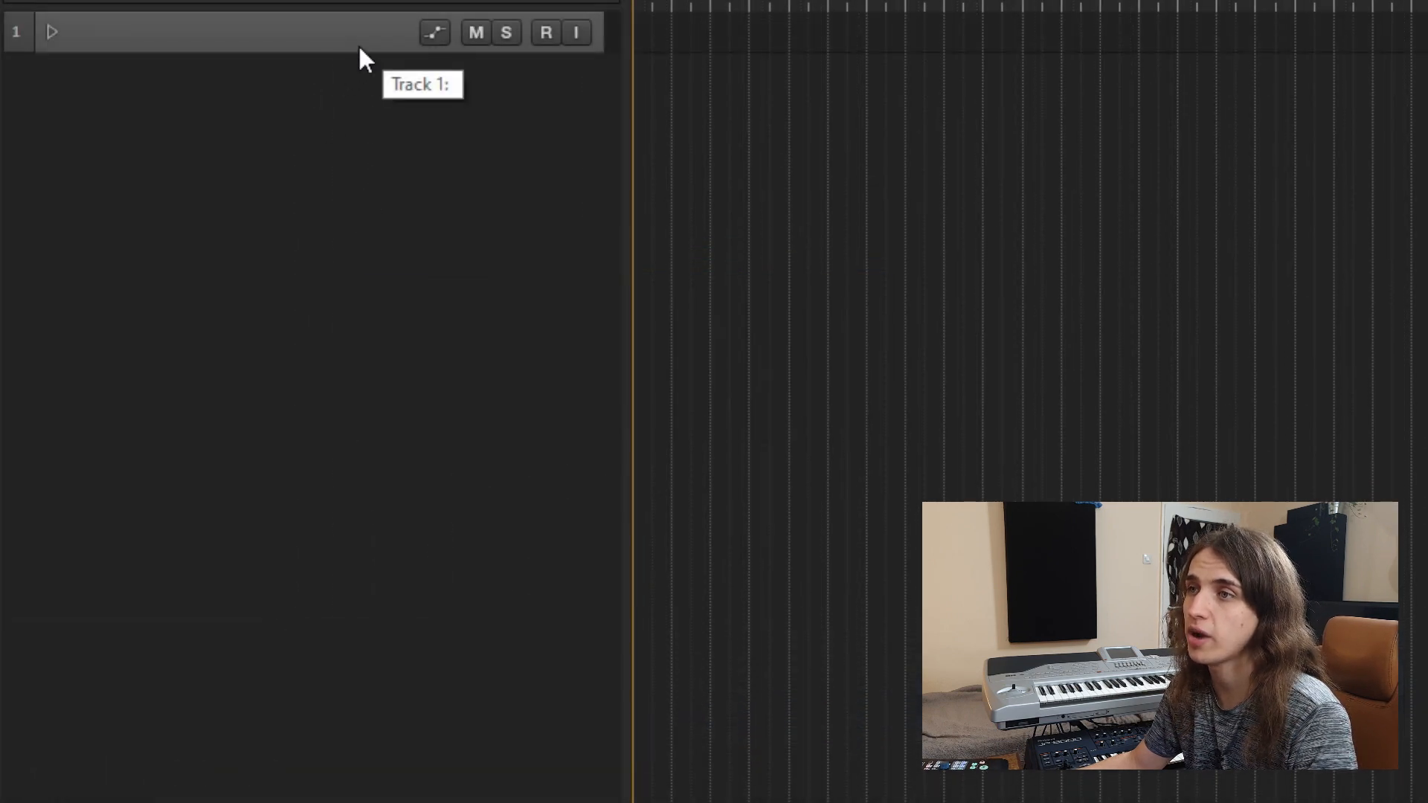
pyautogui.moveTo(345, 51); pyautogui.dragTo(364, 268)
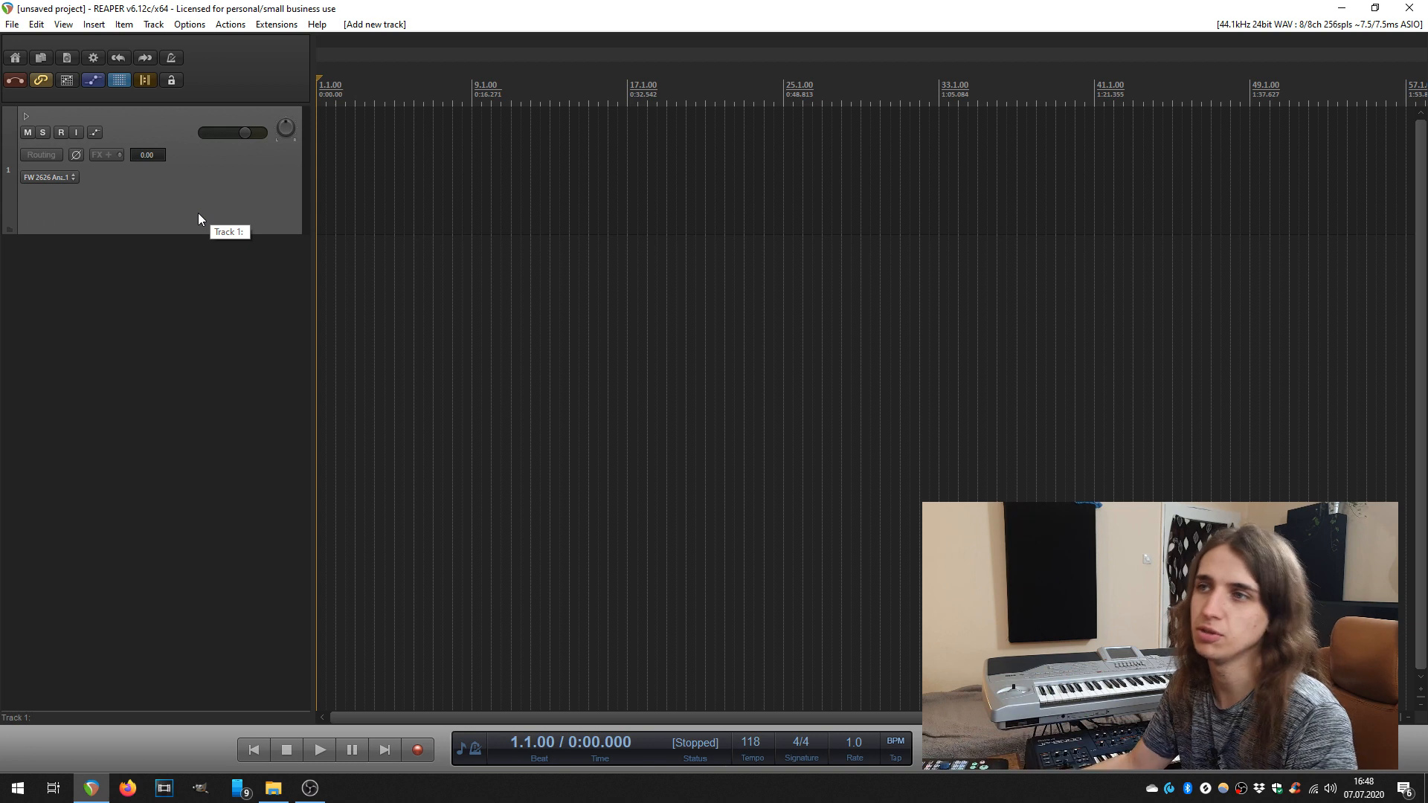
pyautogui.press('Delete')
# Insert a new track in the empty track area and increase its height
pyautogui.rightClick(158, 169)
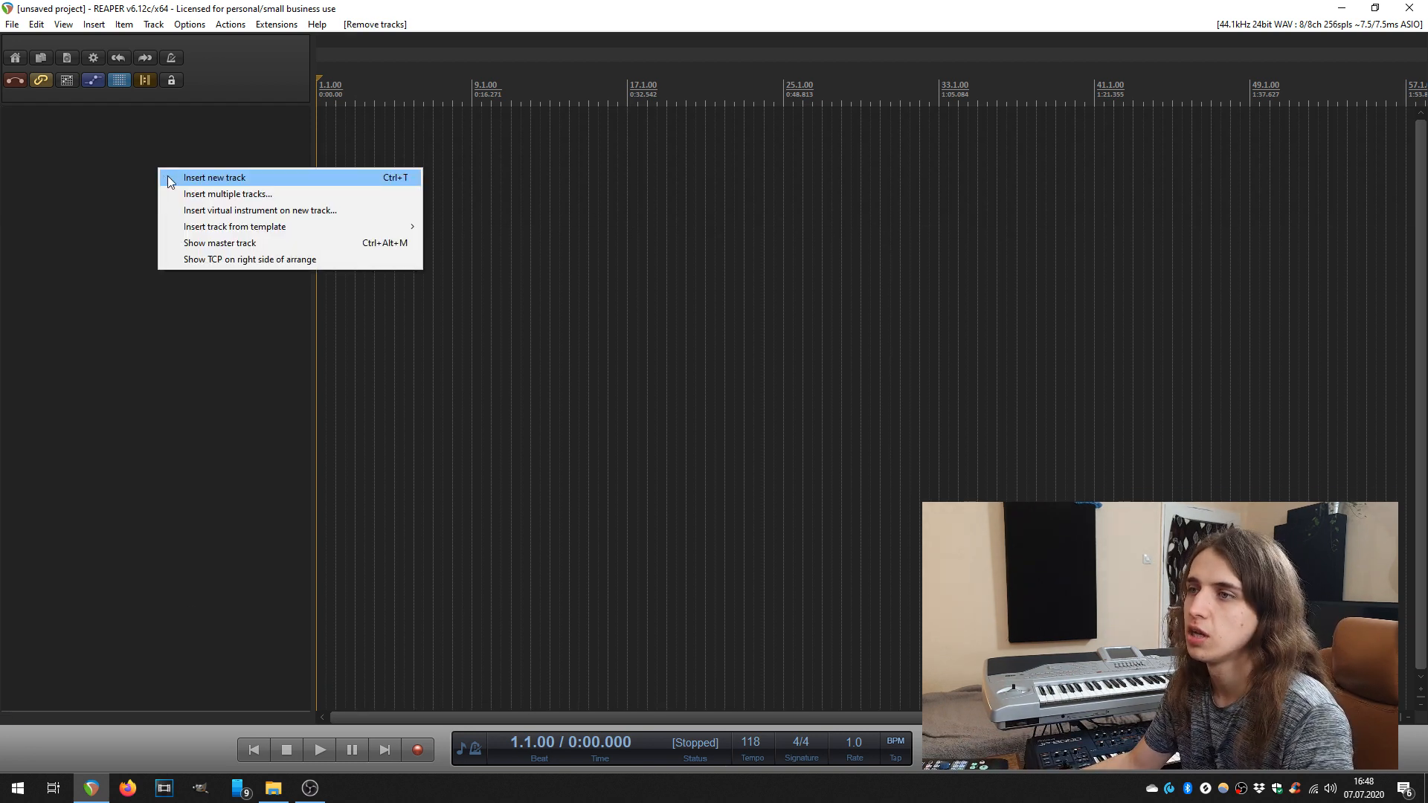
pyautogui.click(163, 174)
pyautogui.moveTo(172, 127); pyautogui.dragTo(171, 197)
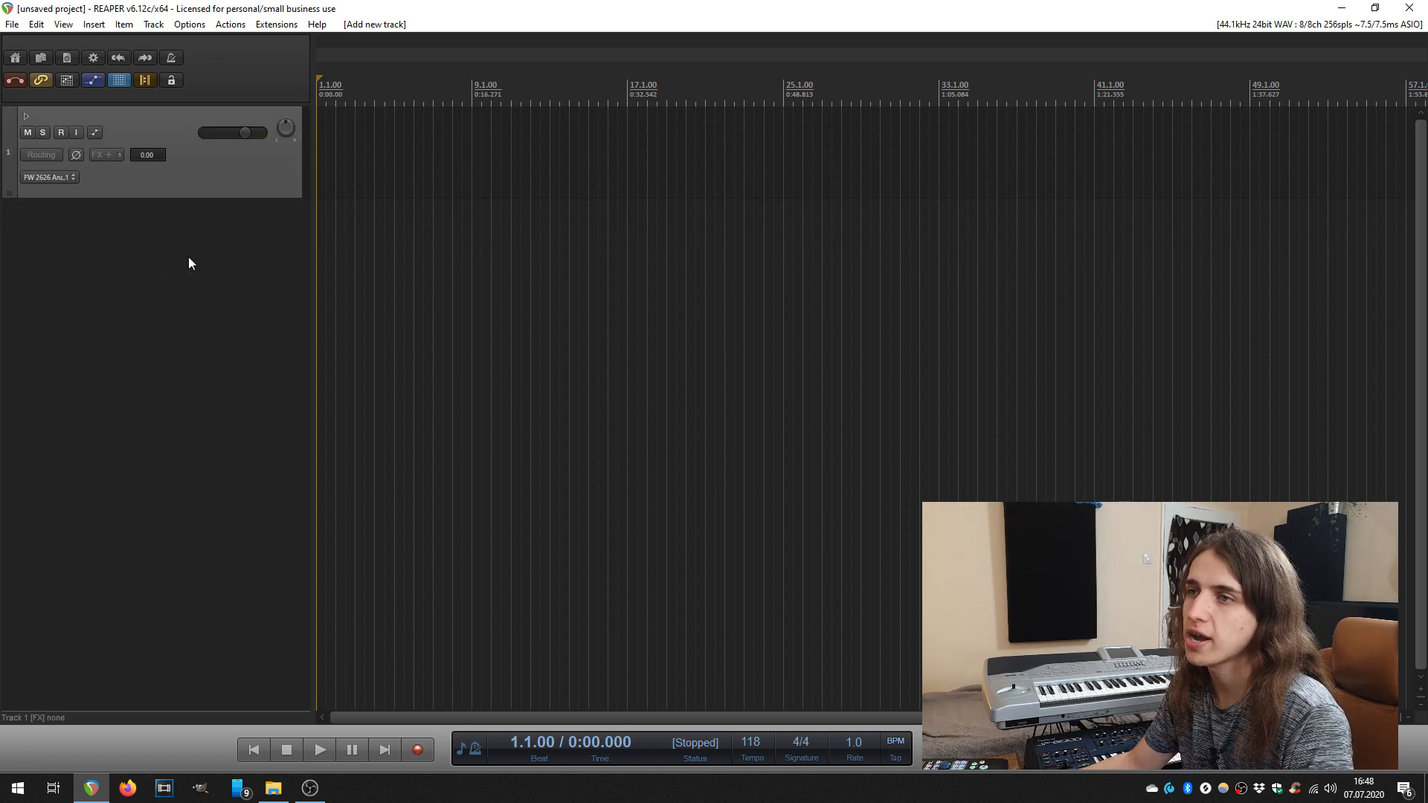
pyautogui.rightClick(189, 257)
pyautogui.click(132, 337)
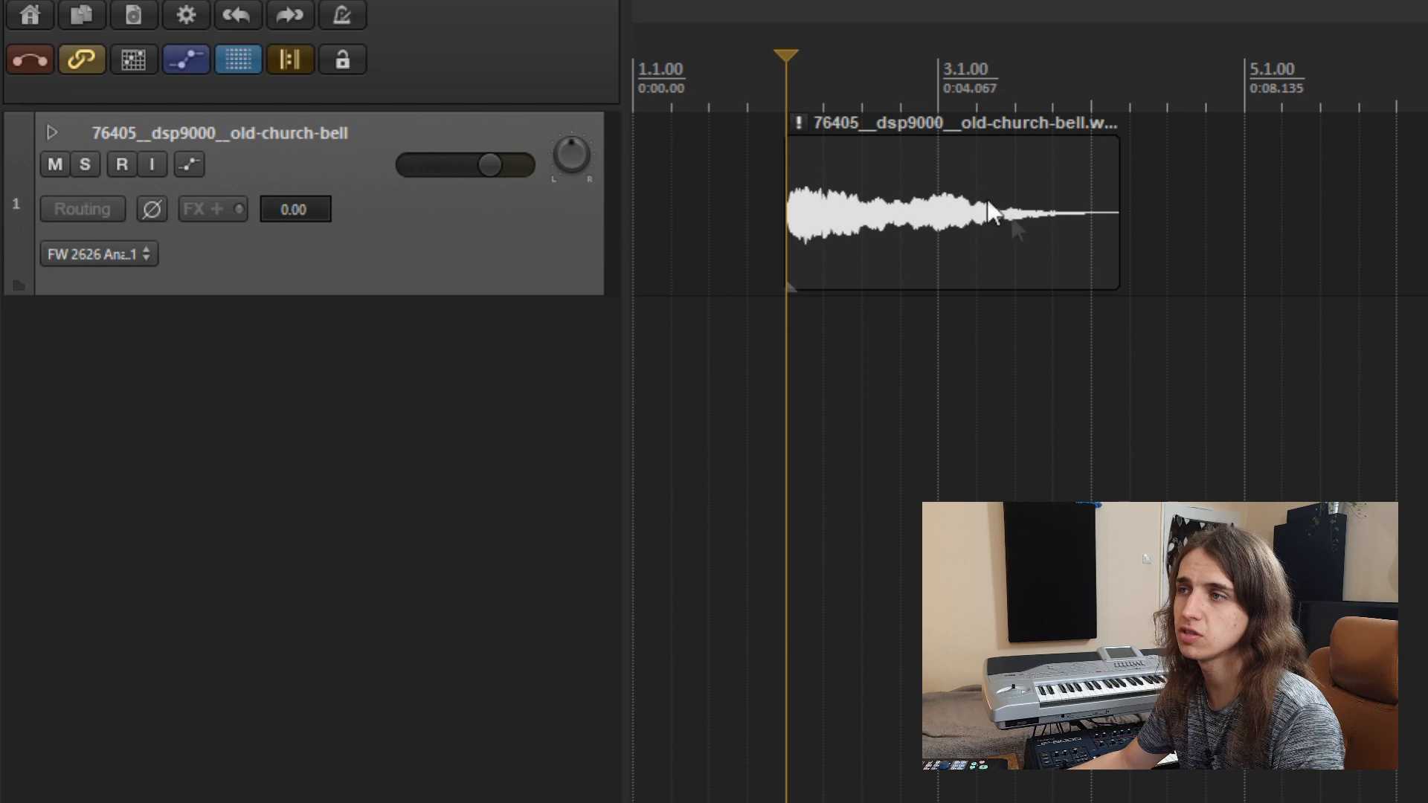
# Insert a new MIDI item spanning 5.1.00 to 7.1.00 after the bell sample on the same track
pyautogui.moveTo(1270, 224); pyautogui.dragTo(1424, 224)
pyautogui.click(9, 22)
pyautogui.click(77, 88)
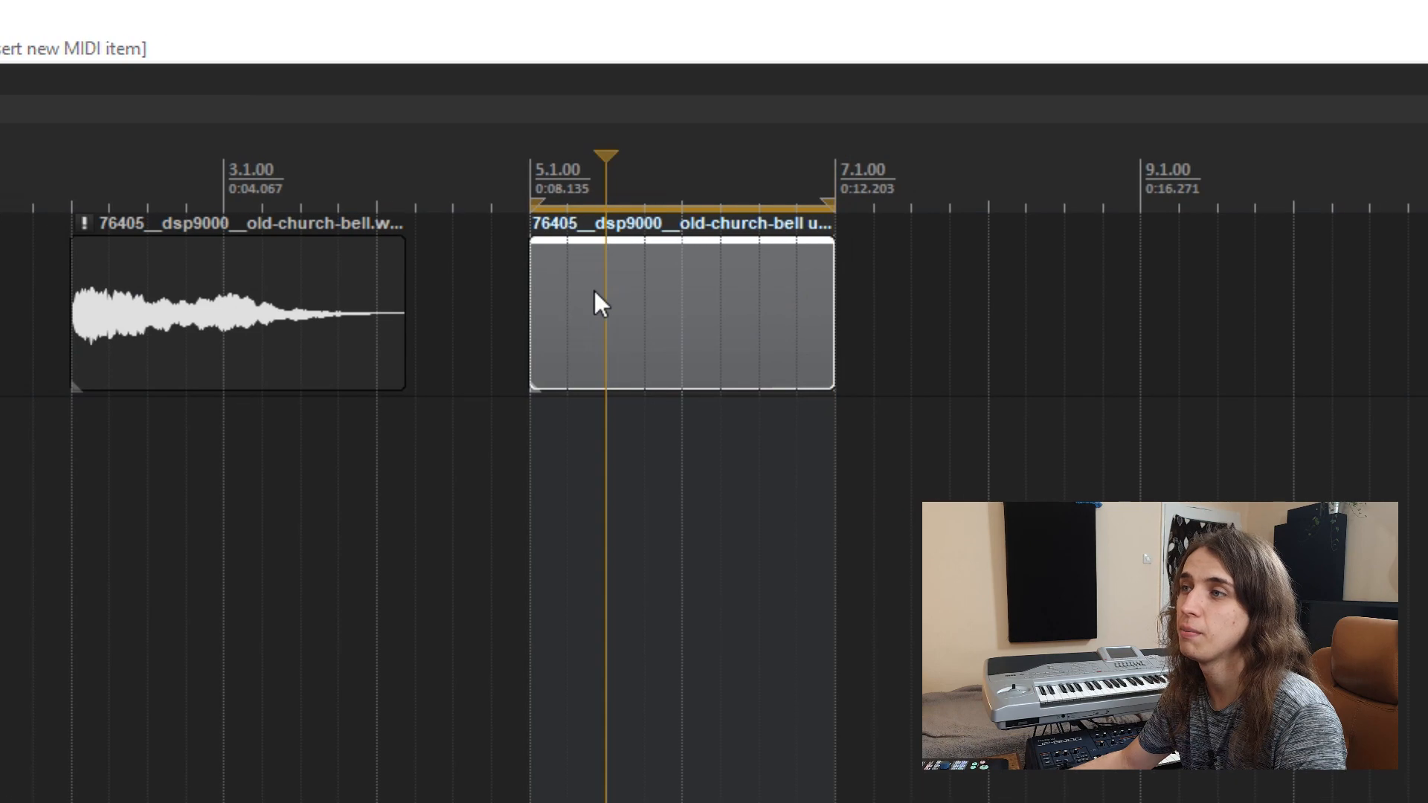
# Draw eight notes at varied pitches across bars 5 and 6 of the new MIDI item and close the MIDI editor
pyautogui.doubleClick(1123, 276)
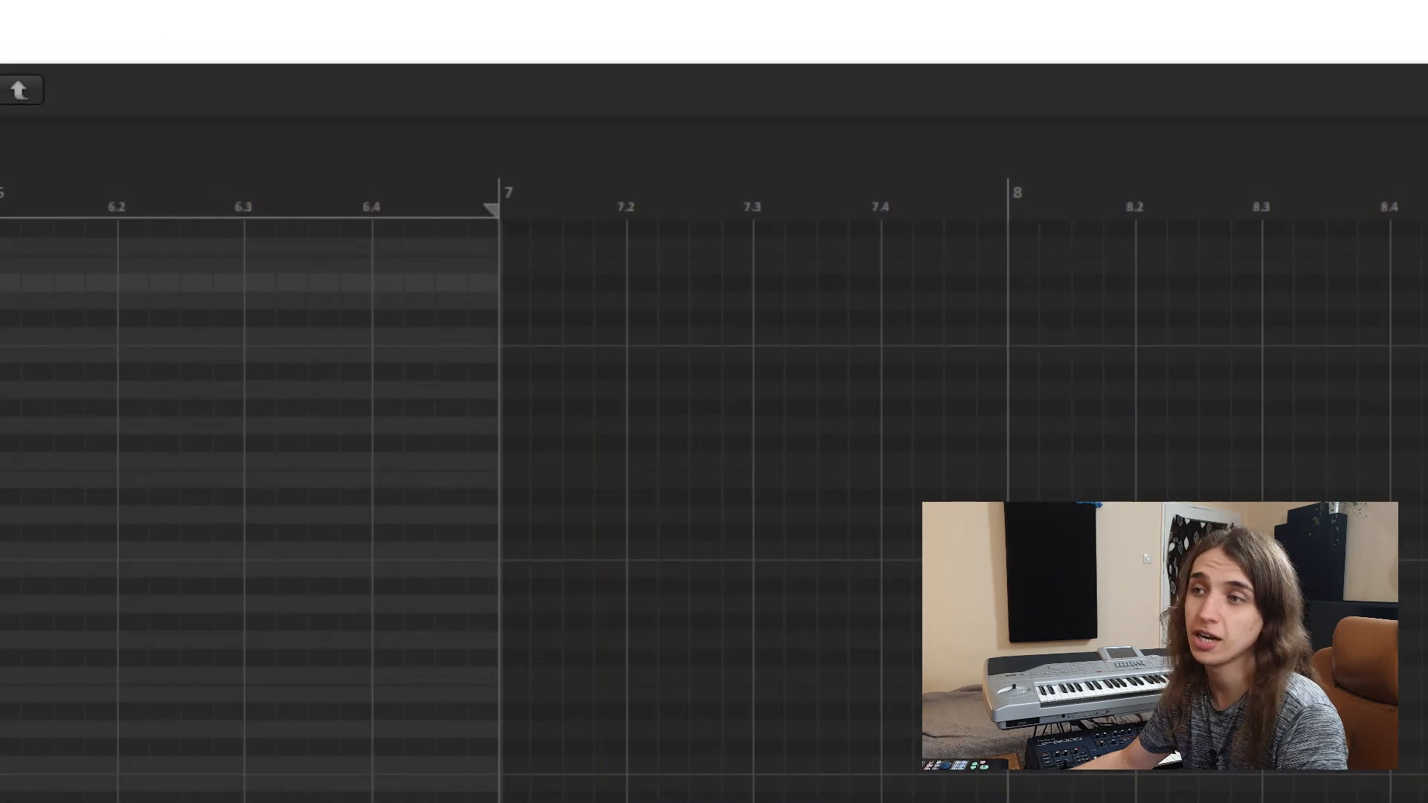
pyautogui.click(145, 337)
pyautogui.click(216, 293)
pyautogui.click(335, 230)
pyautogui.click(296, 373)
pyautogui.click(399, 498)
pyautogui.click(423, 311)
pyautogui.click(527, 248)
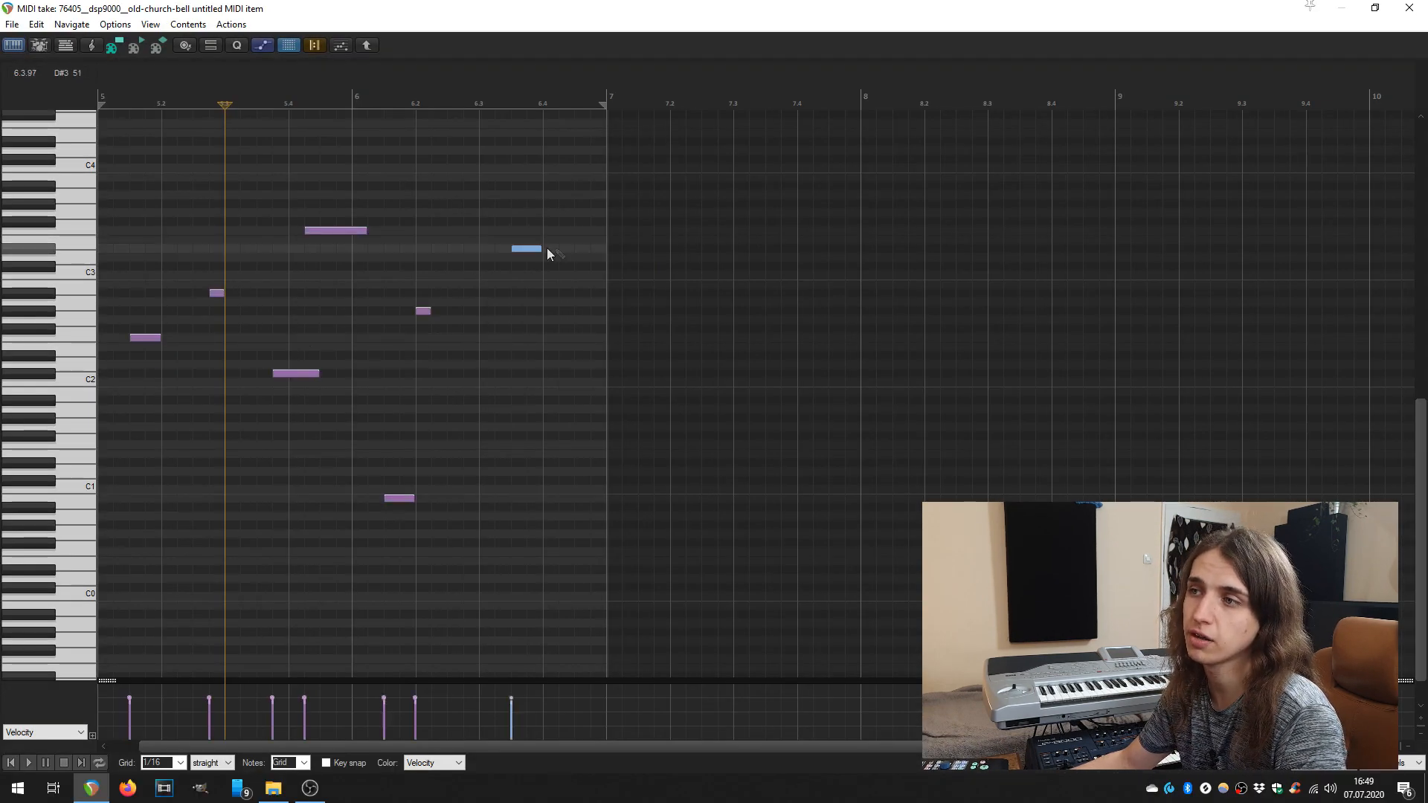
pyautogui.click(513, 356)
pyautogui.click(1410, 7)
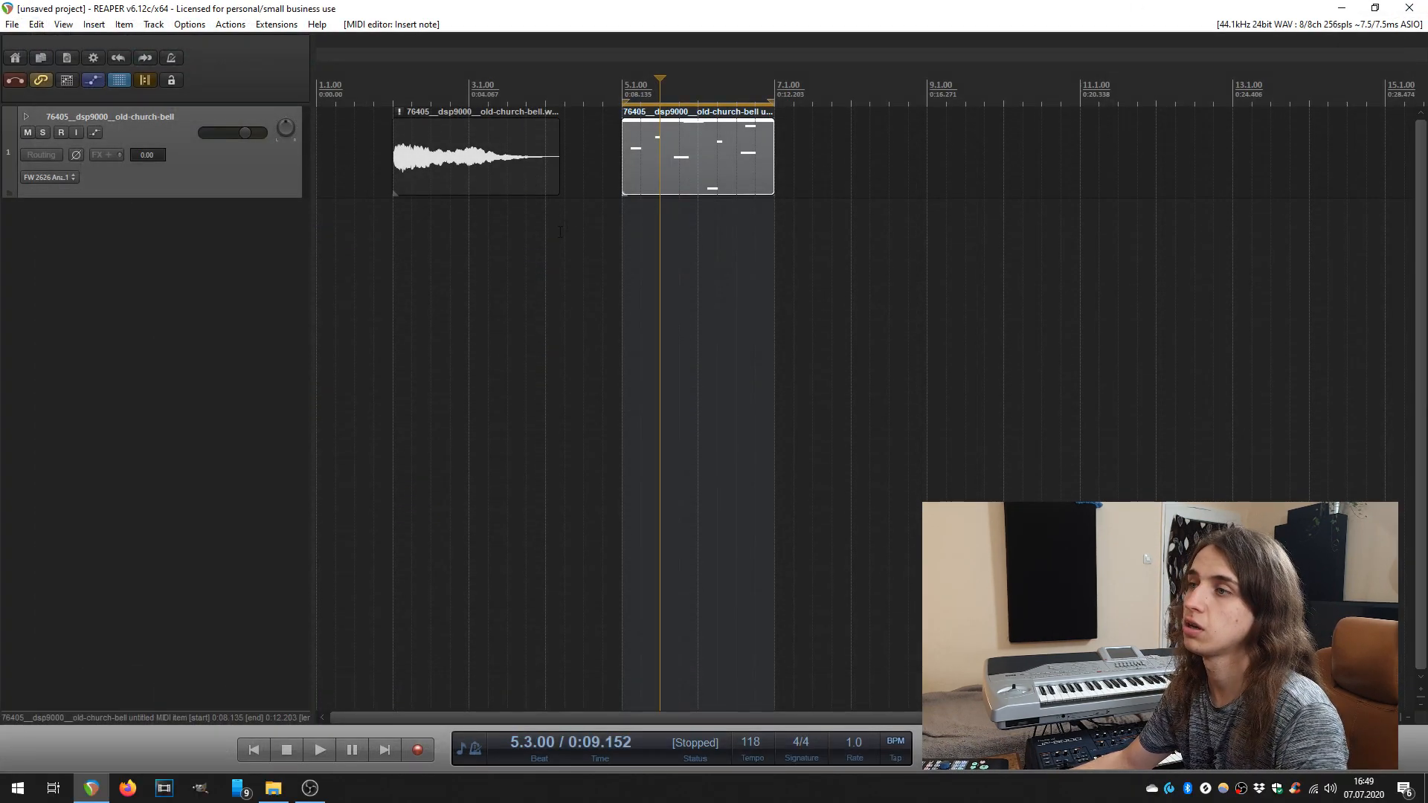
pyautogui.click(487, 209)
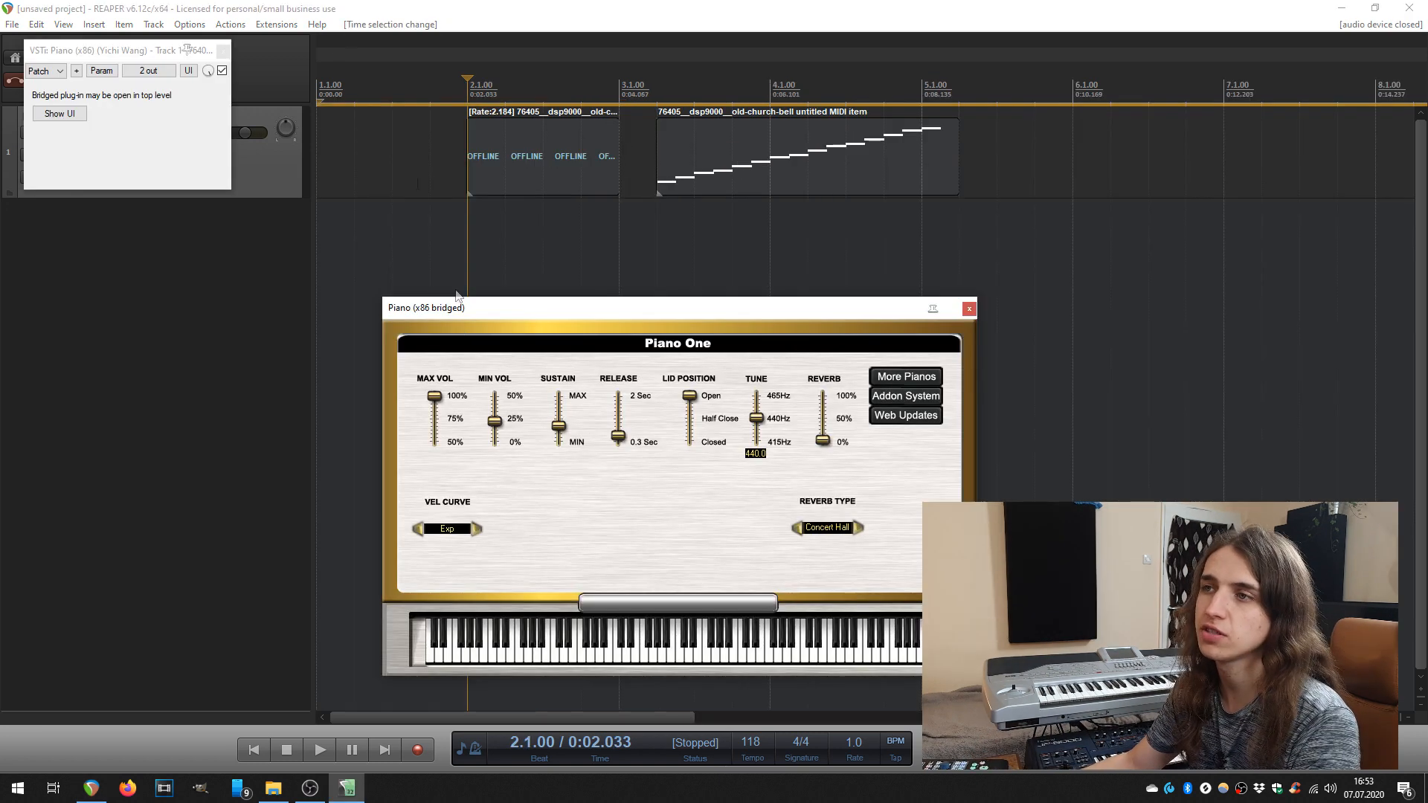
# Close the Piano plug-in windows and play back the bell sample and the rising MIDI notes from 2.1.00
pyautogui.click(222, 51)
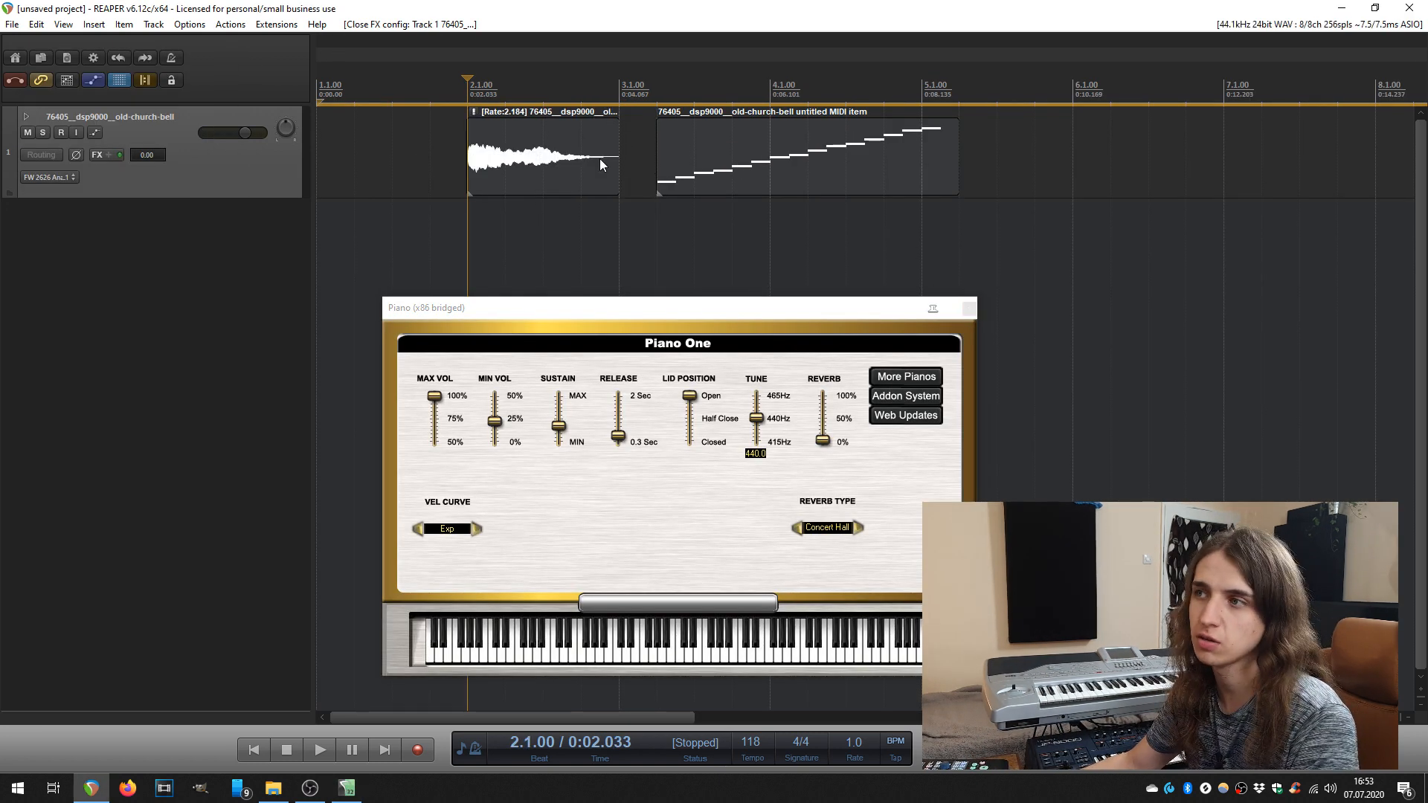
pyautogui.click(966, 307)
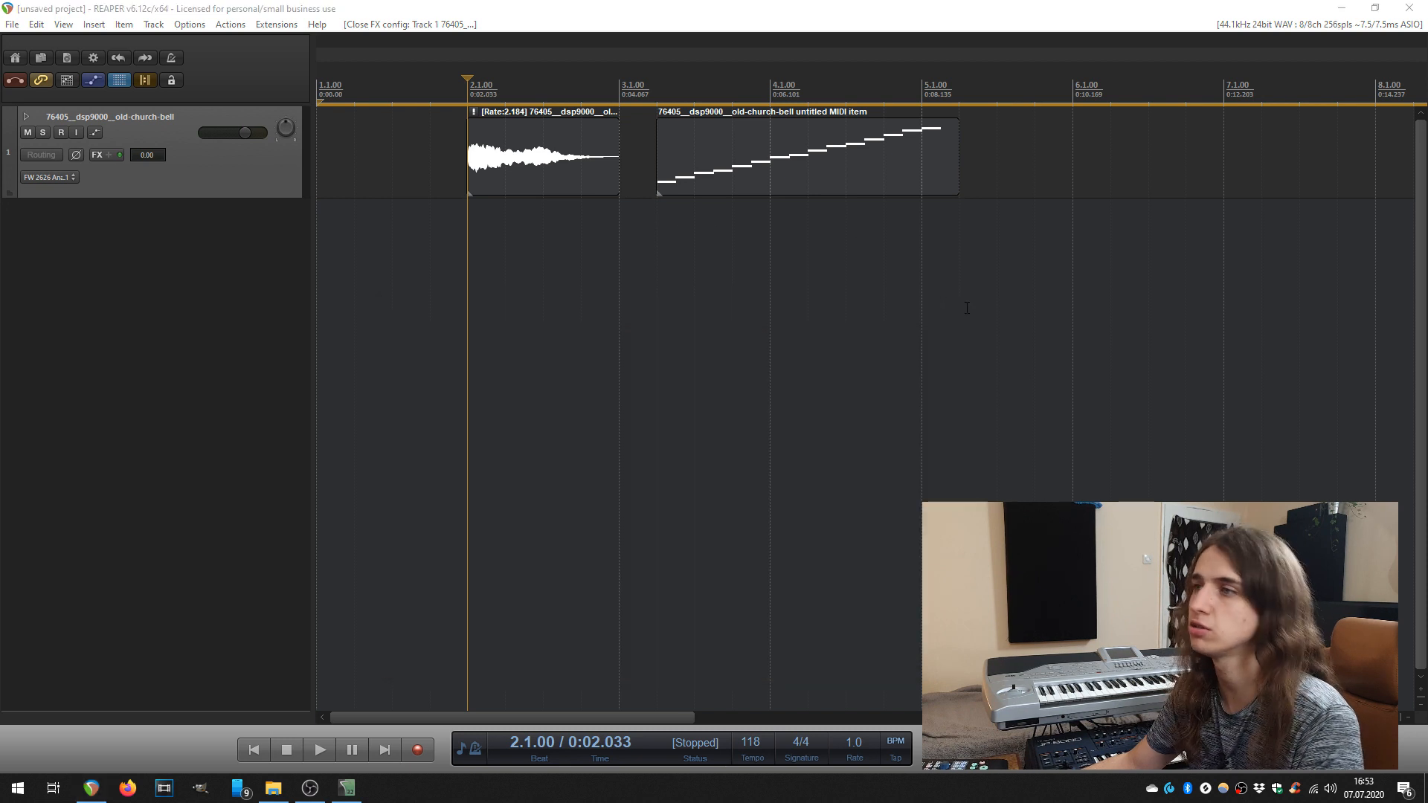
pyautogui.press('space')
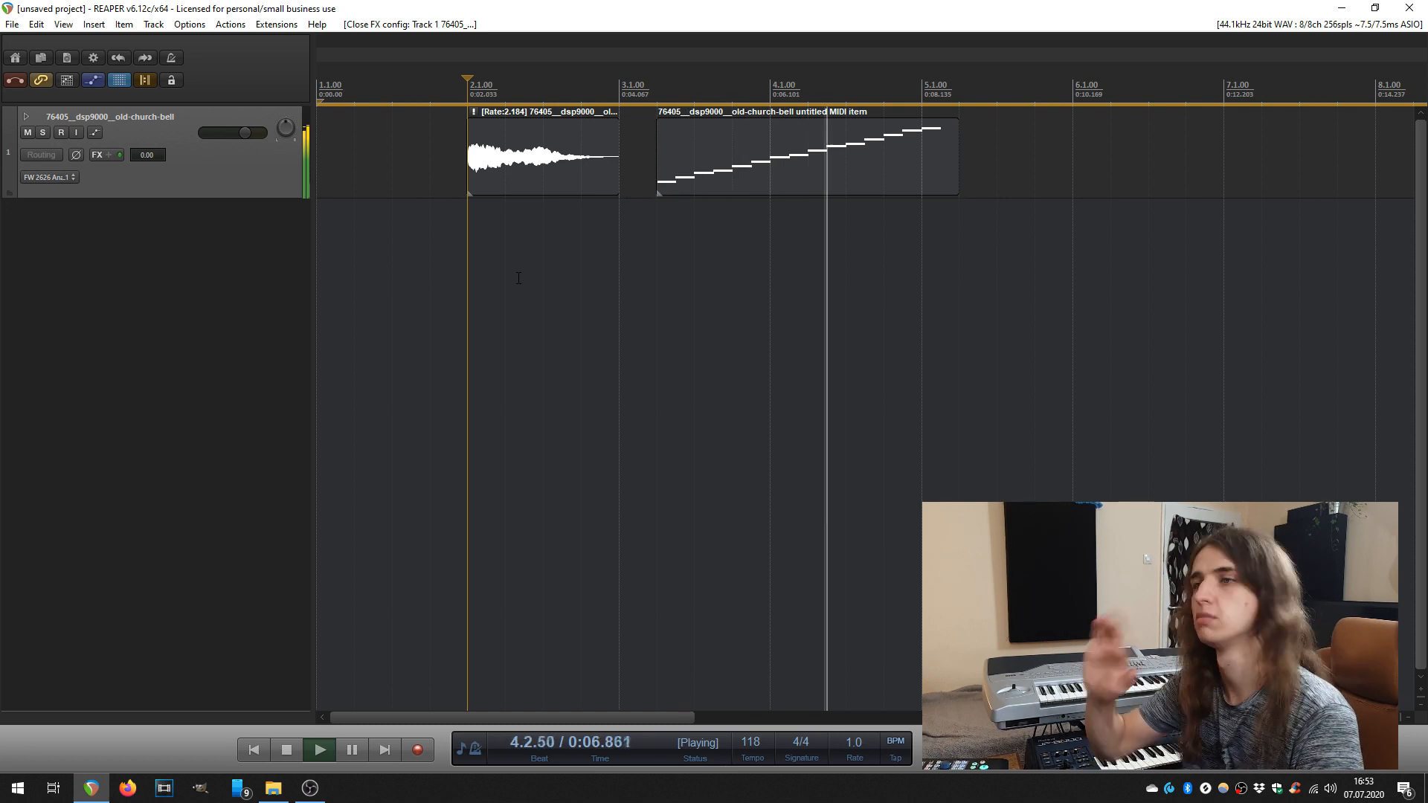
pyautogui.press('space')
pyautogui.press('space')
pyautogui.press('space')
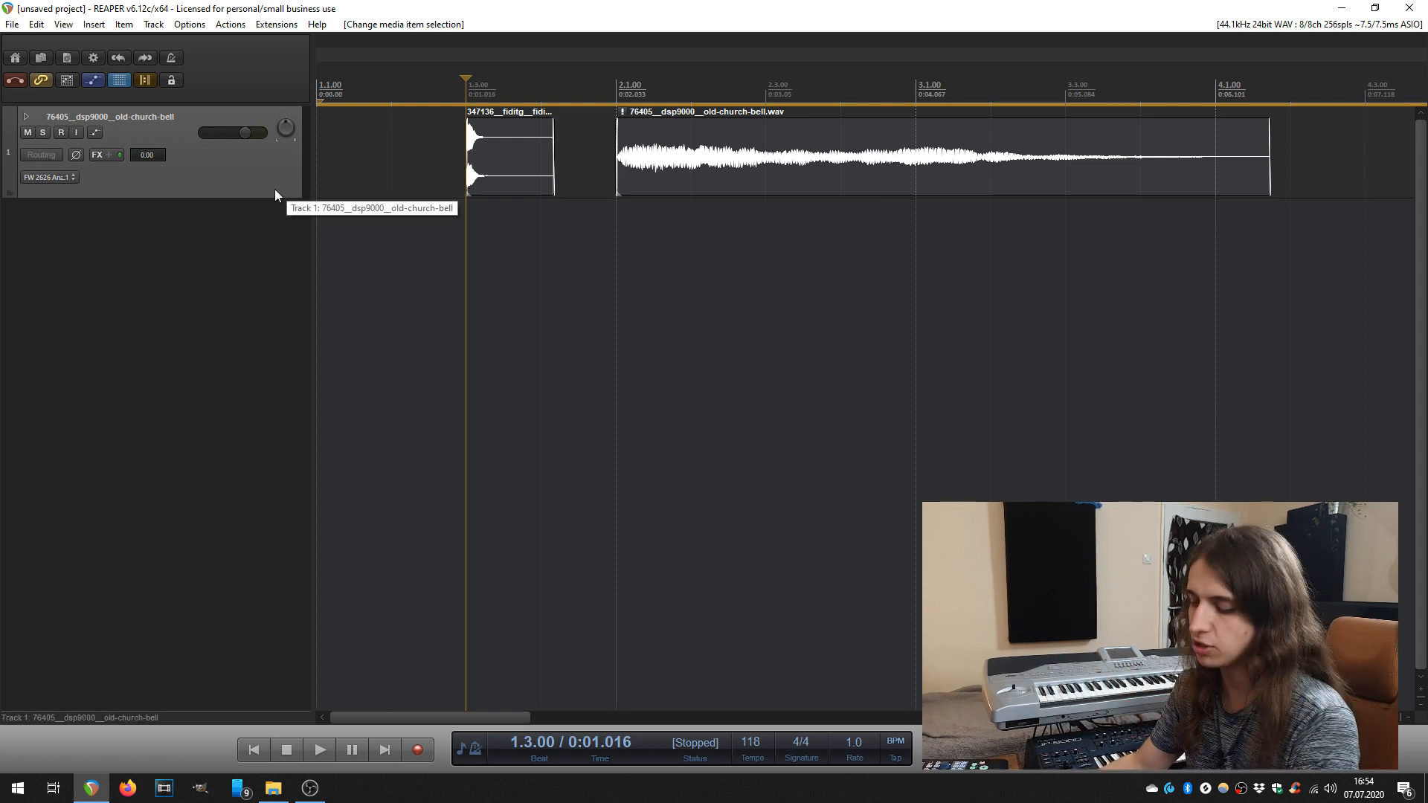
# Try volume automation in an enlarged envelope lane, with a ramp from about -27.2 dB and a freehand curve over the bell, and undo it
pyautogui.press('v')
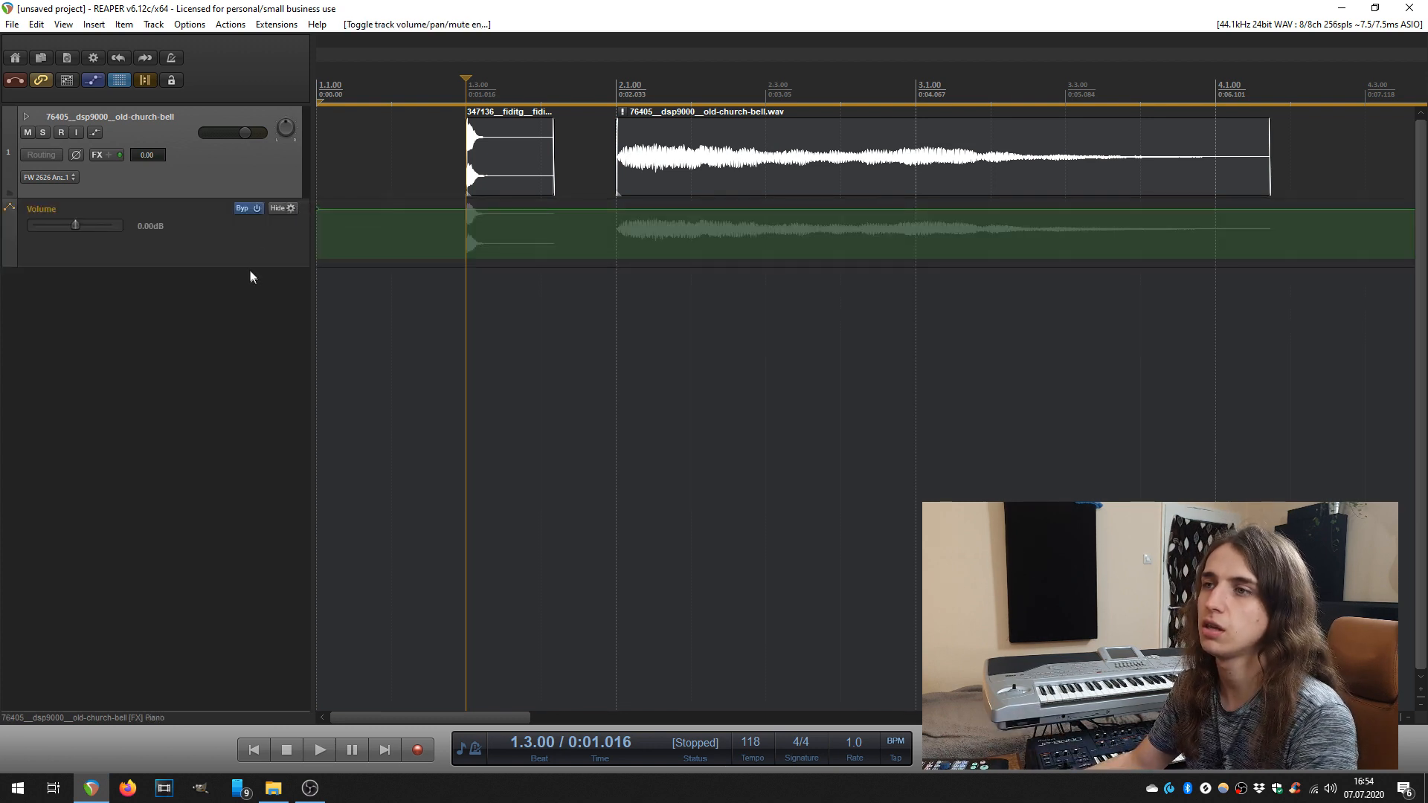
pyautogui.moveTo(248, 266); pyautogui.dragTo(238, 555)
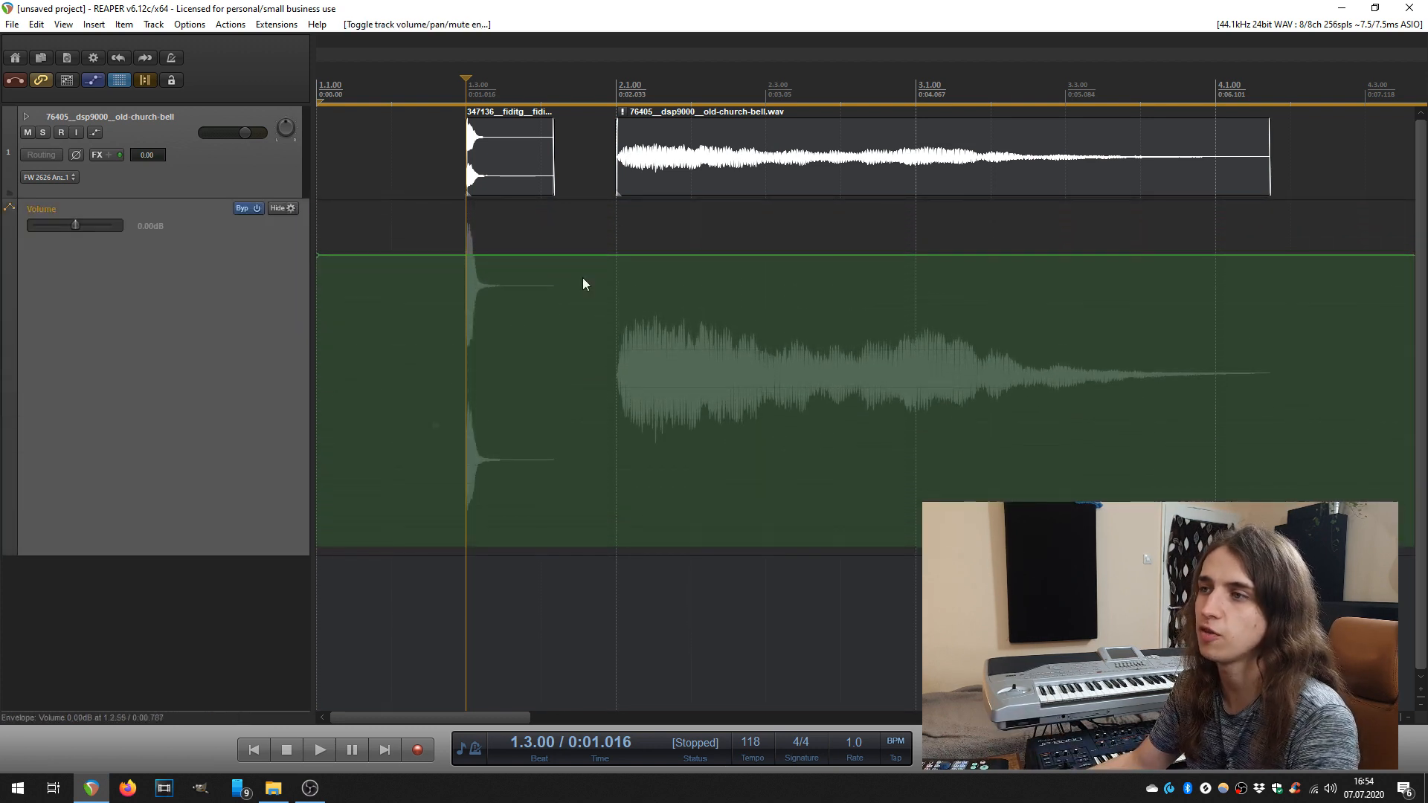
pyautogui.click(616, 256)
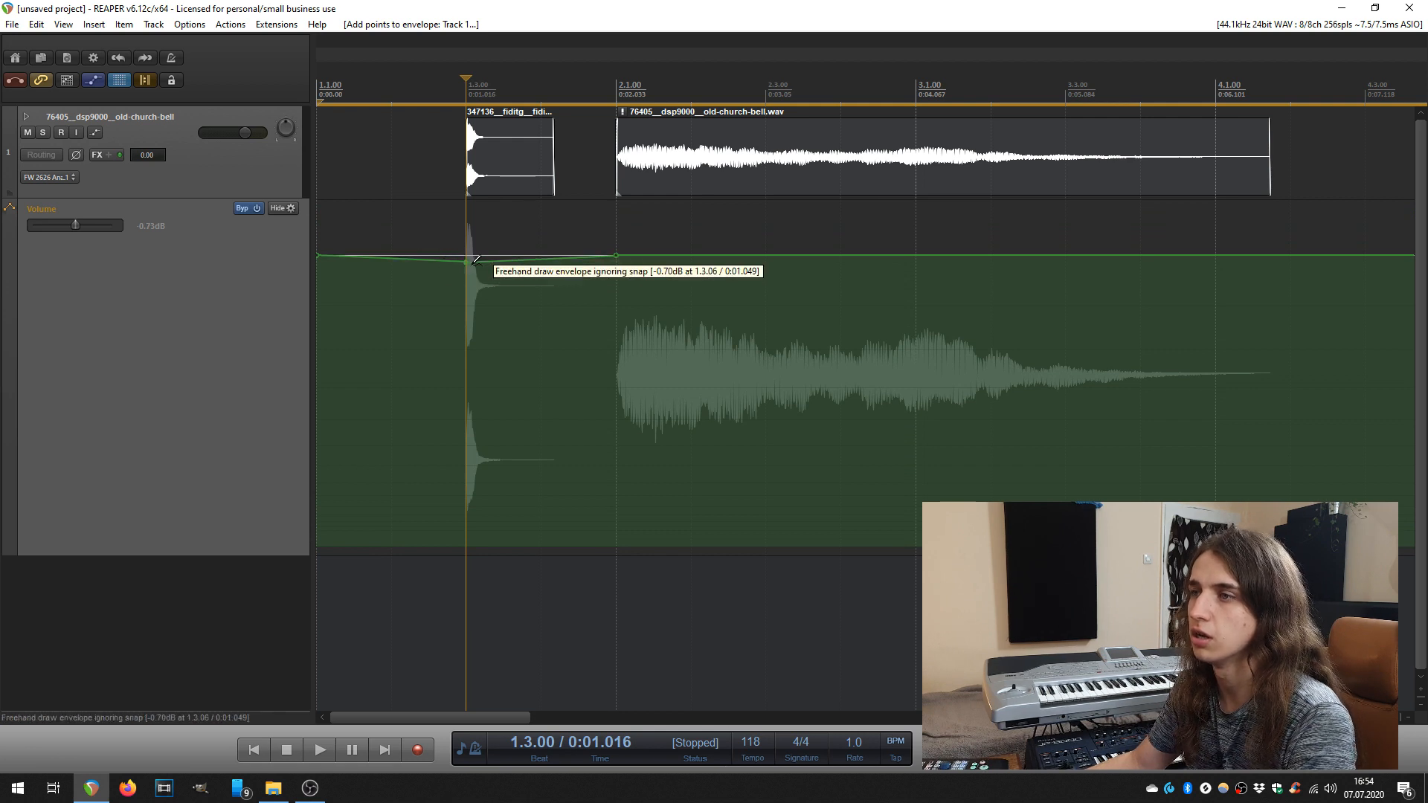
pyautogui.moveTo(464, 260); pyautogui.dragTo(465, 433)
pyautogui.press('space')
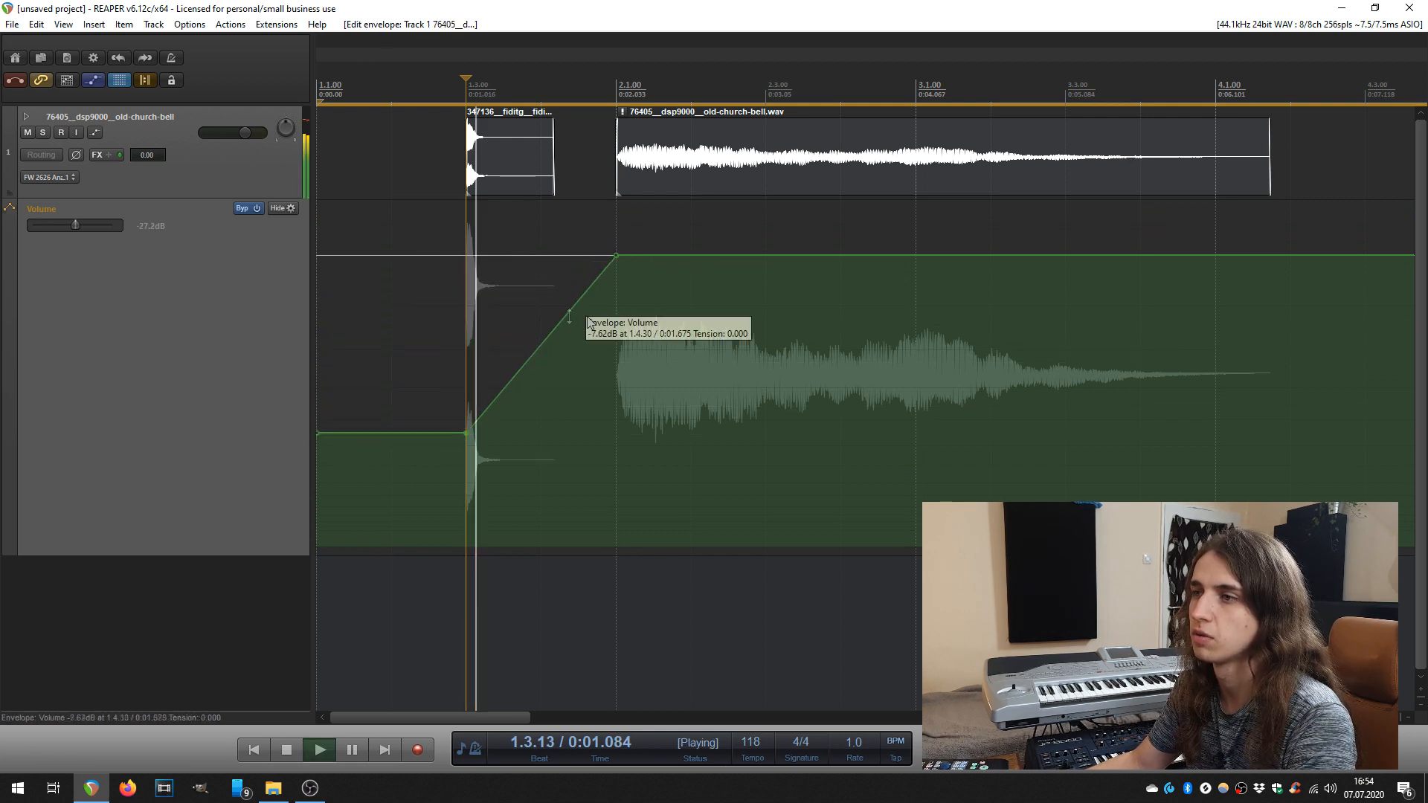
pyautogui.press('space')
pyautogui.moveTo(644, 257)
pyautogui.mouseDown()
pyautogui.moveTo(736, 328)
pyautogui.moveTo(862, 305)
pyautogui.moveTo(974, 357)
pyautogui.moveTo(1184, 315)
pyautogui.moveTo(1209, 256)
pyautogui.mouseUp()
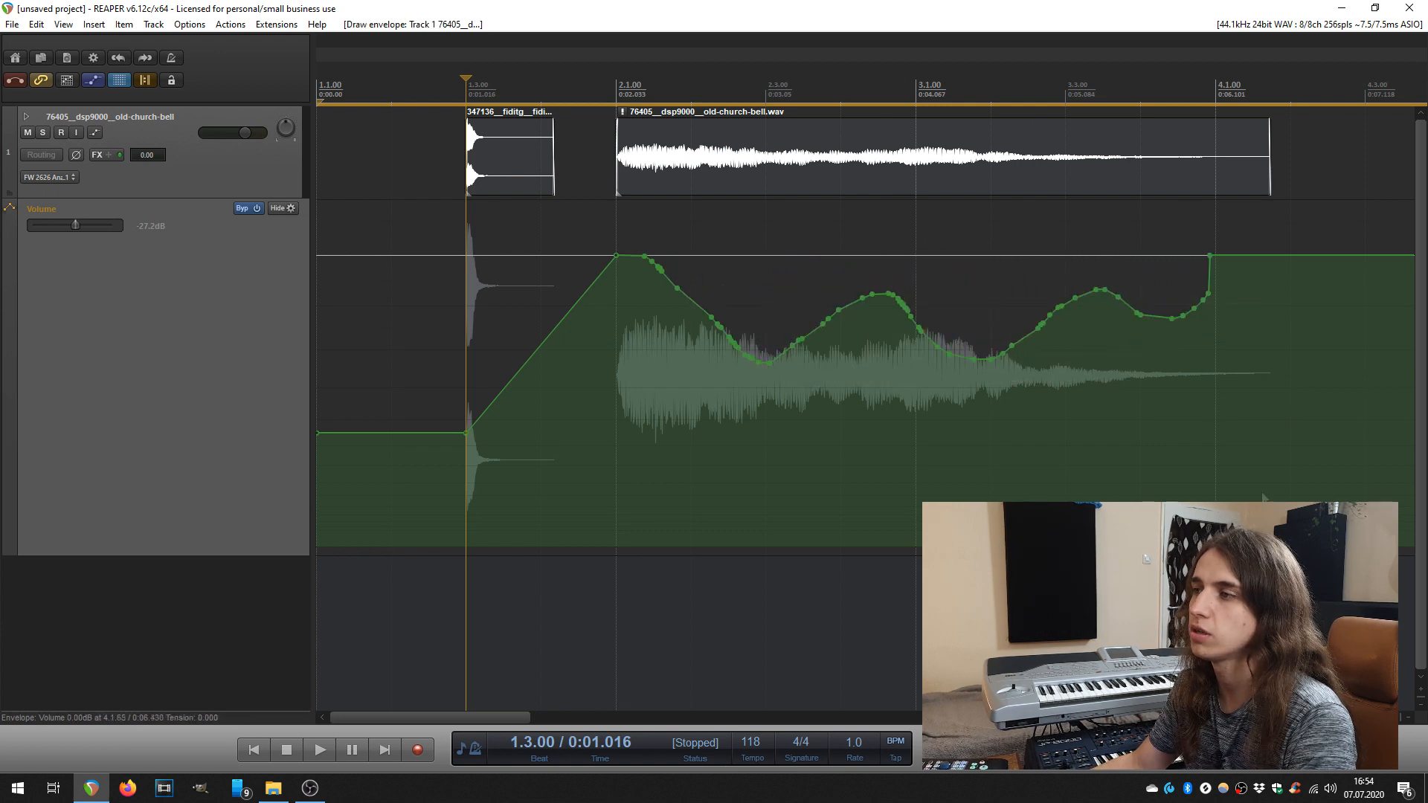
pyautogui.hotkey('ctrl', 'z')
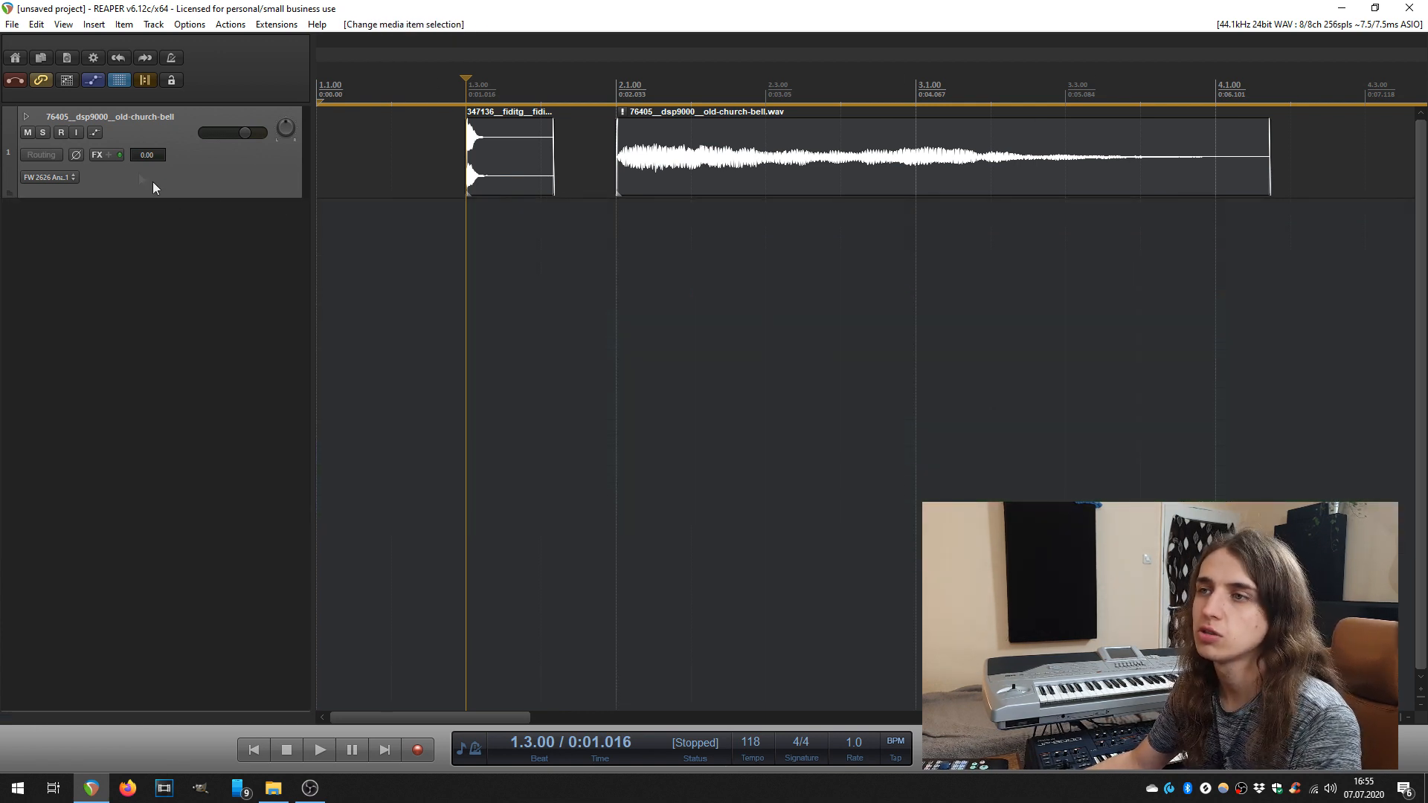
# Remove the church-bell track from the project and open the Media Explorer
pyautogui.click(95, 132)
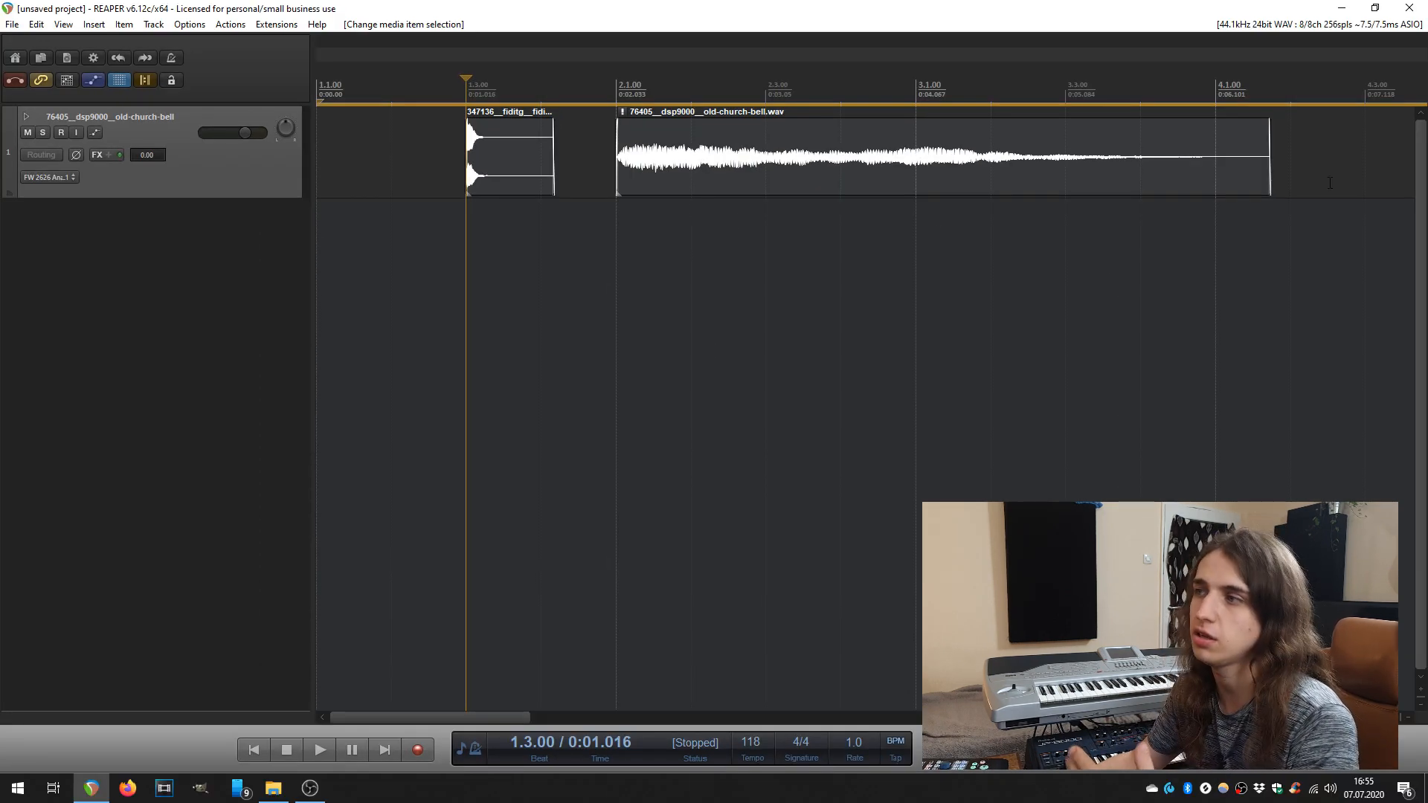
pyautogui.press('Delete')
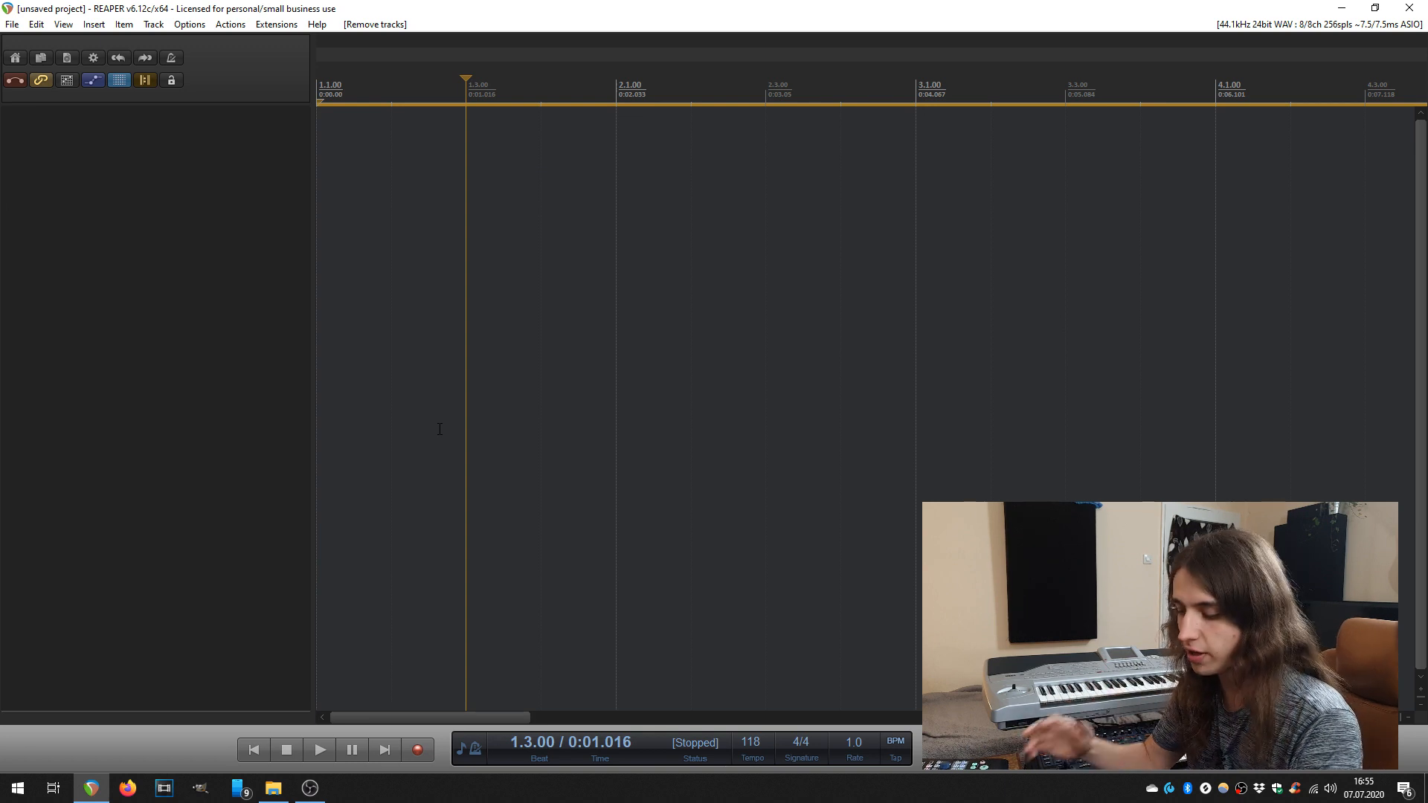
pyautogui.hotkey('ctrl', 'alt', 'x')
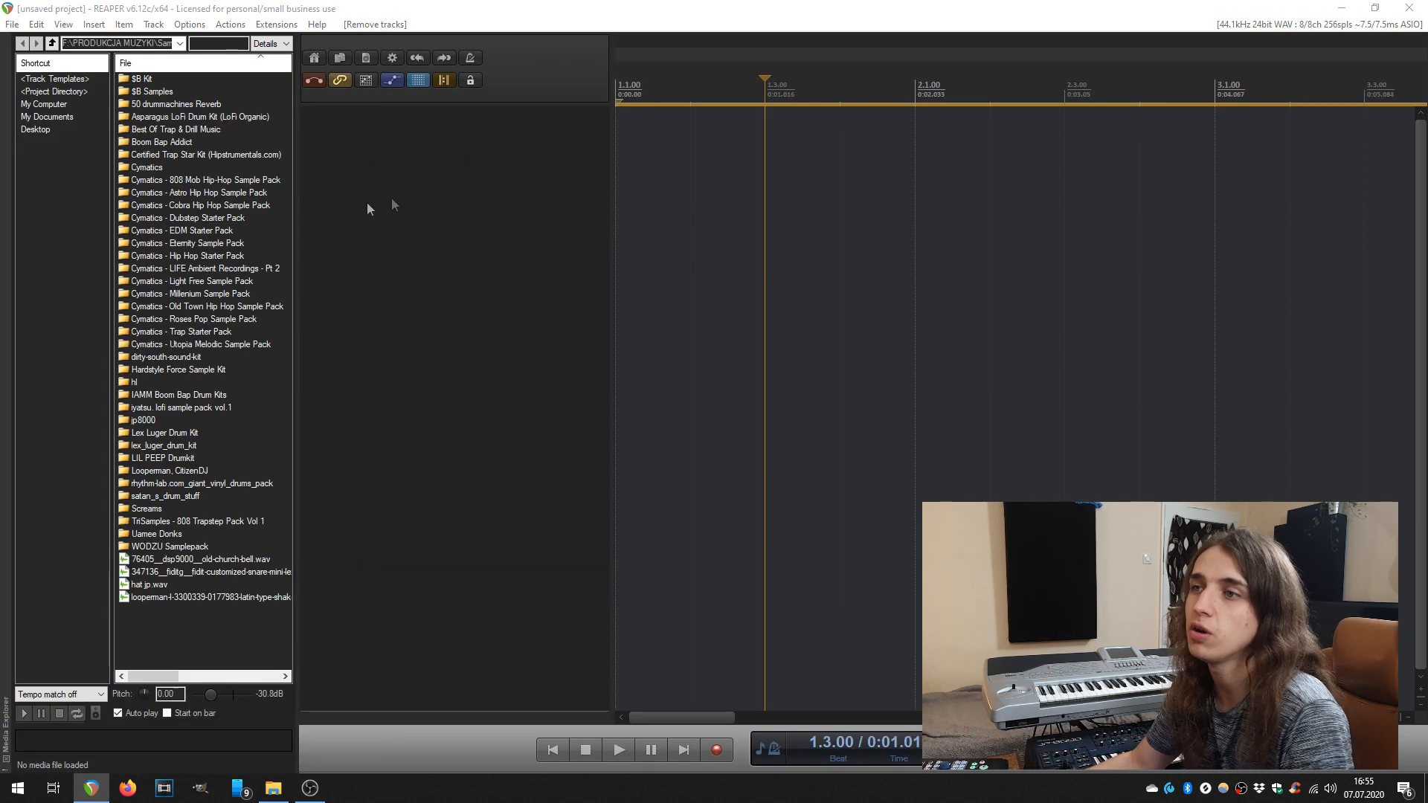
# Browse the Cymatics - Hip Hop Starter Pack to its snares and preview Hip-Hop Snare 7 and Ultimate Snare 4
pyautogui.doubleClick(195, 258)
pyautogui.doubleClick(175, 119)
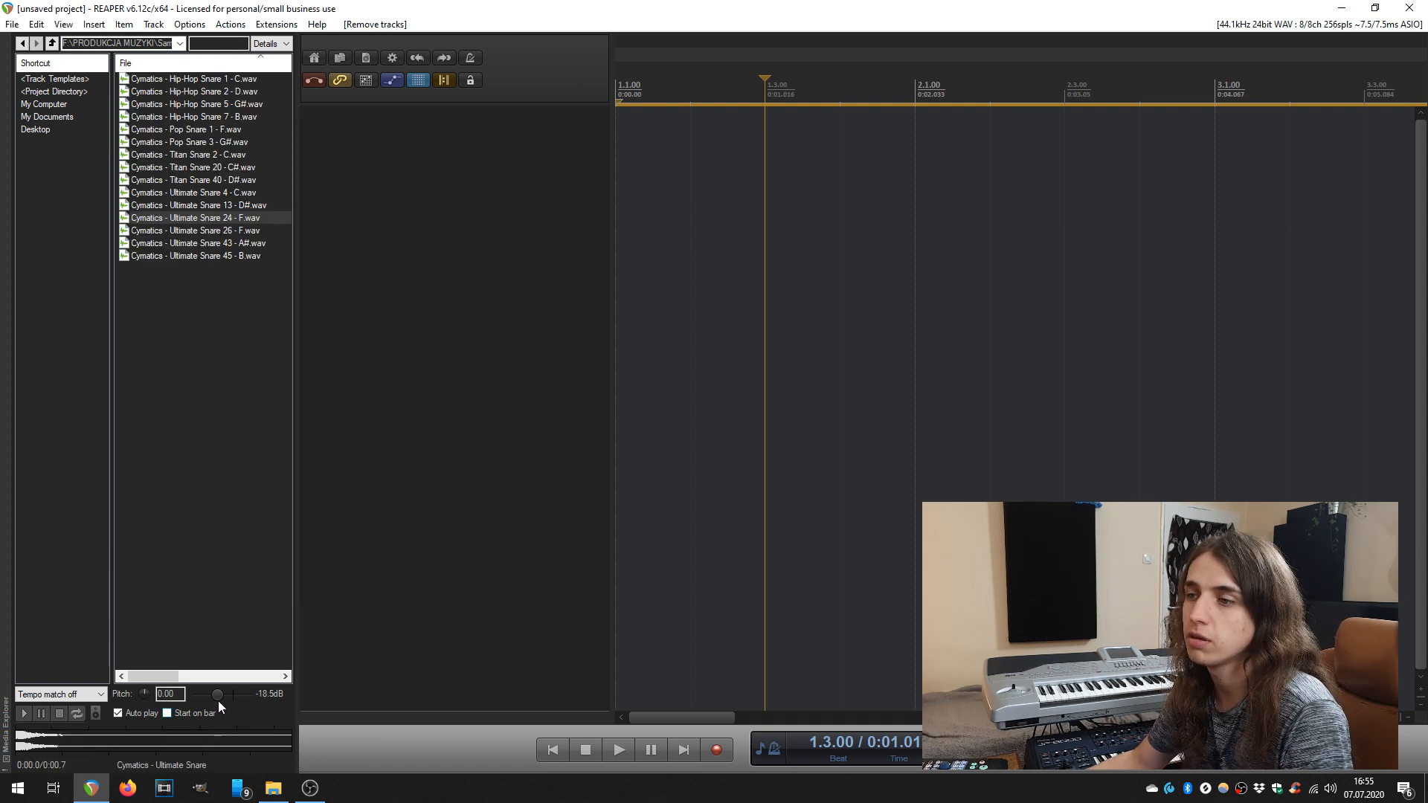
pyautogui.click(204, 115)
pyautogui.click(204, 191)
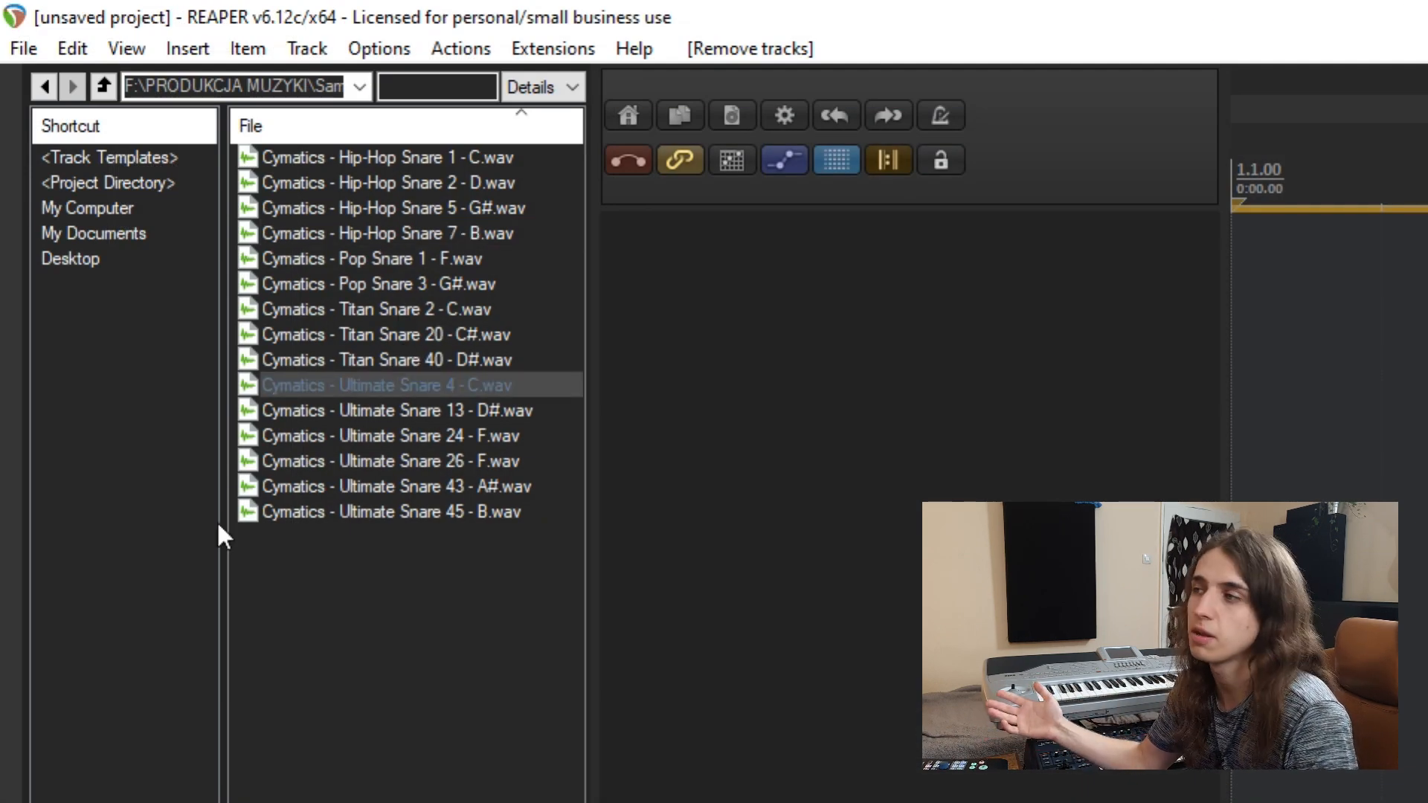
# Hide the Media Explorer and show it again
pyautogui.click(141, 47)
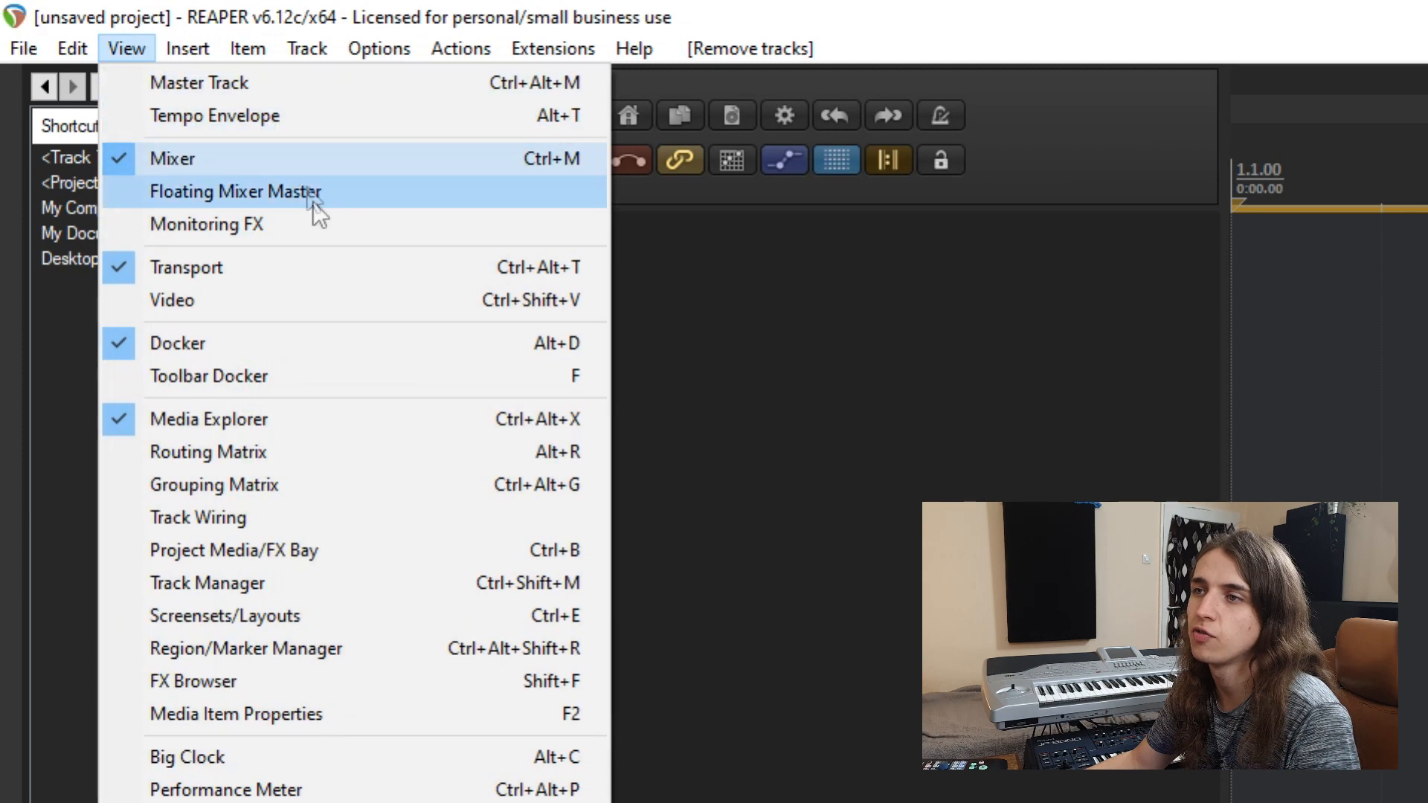
pyautogui.click(346, 419)
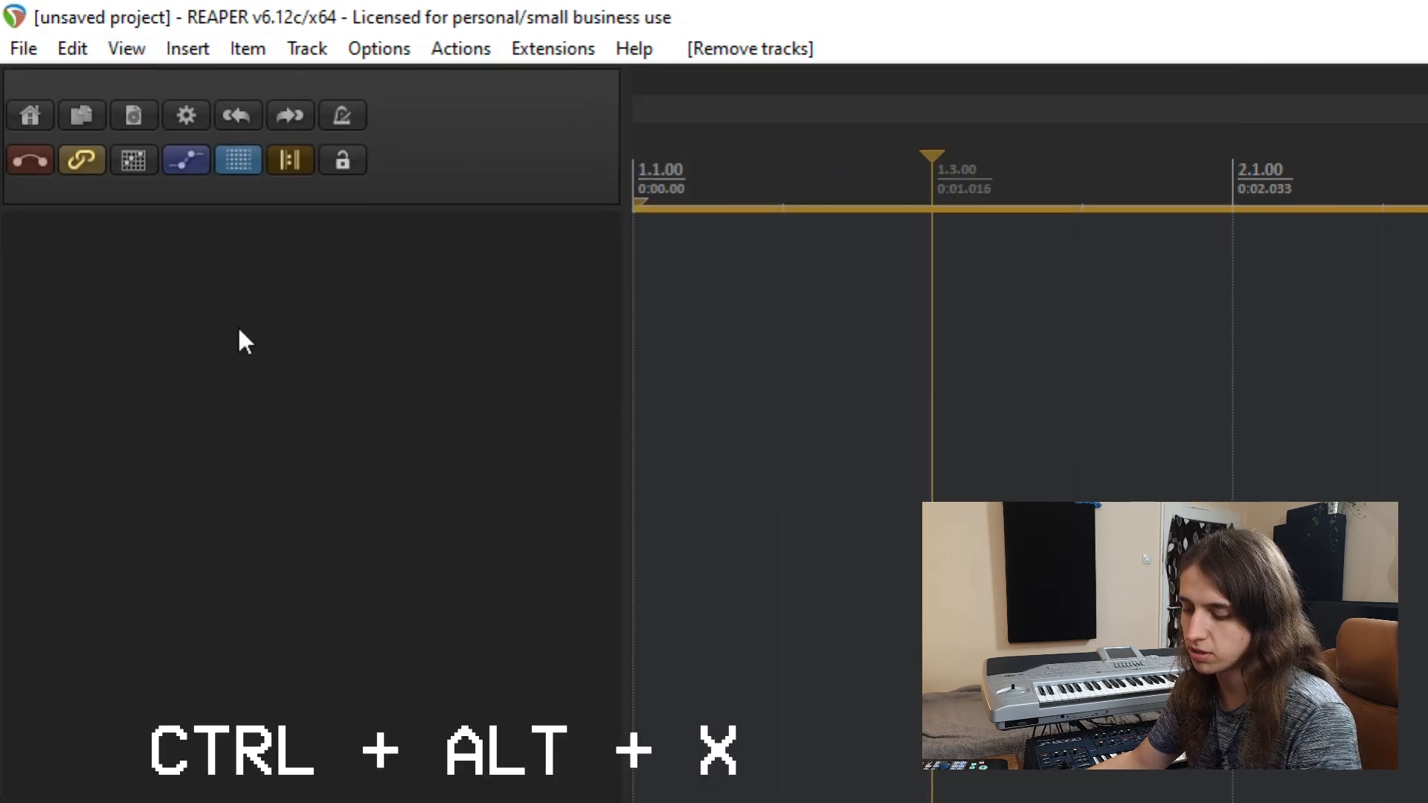
pyautogui.hotkey('ctrl', 'alt', 'x')
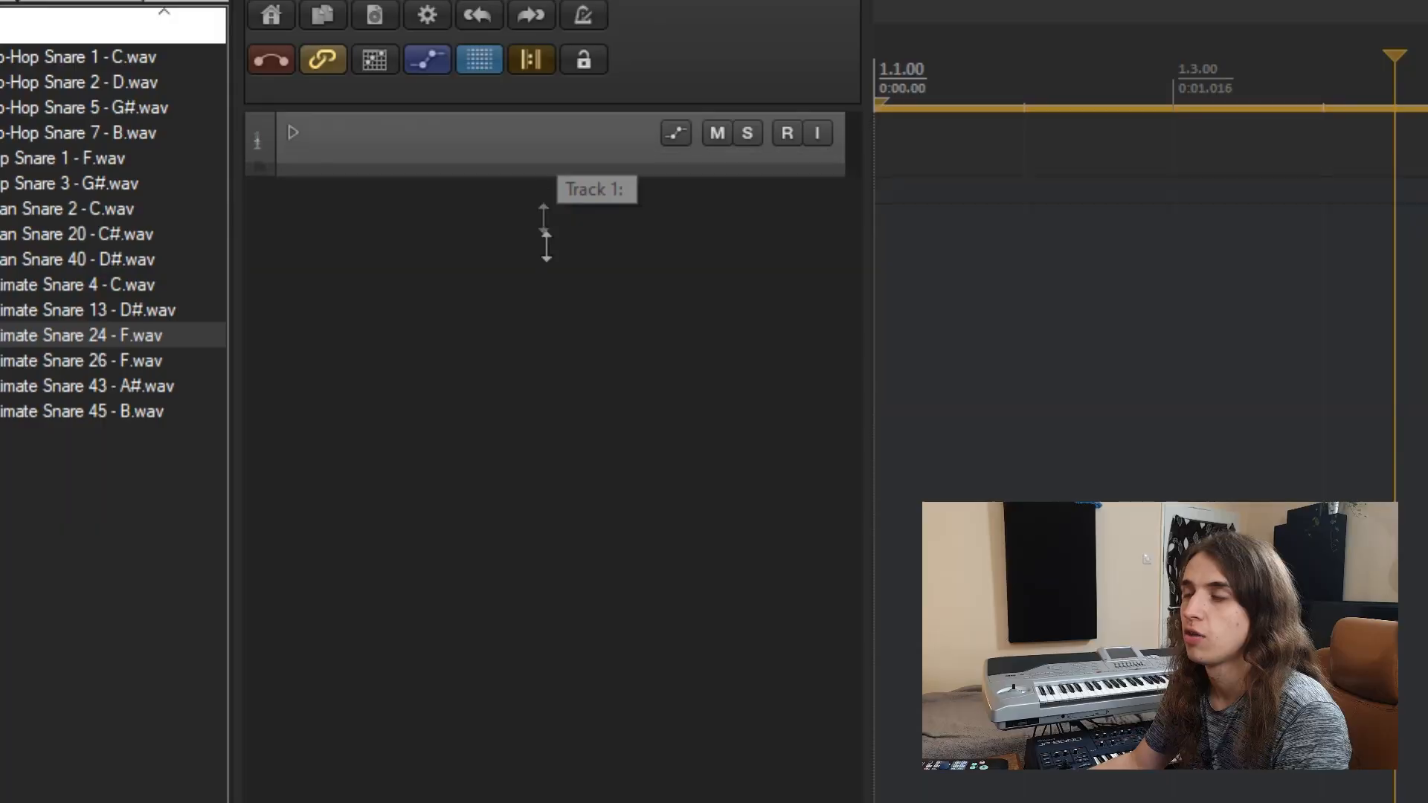
# Increase the first track's height and name it DRUM BUS
pyautogui.moveTo(547, 247); pyautogui.dragTo(551, 290)
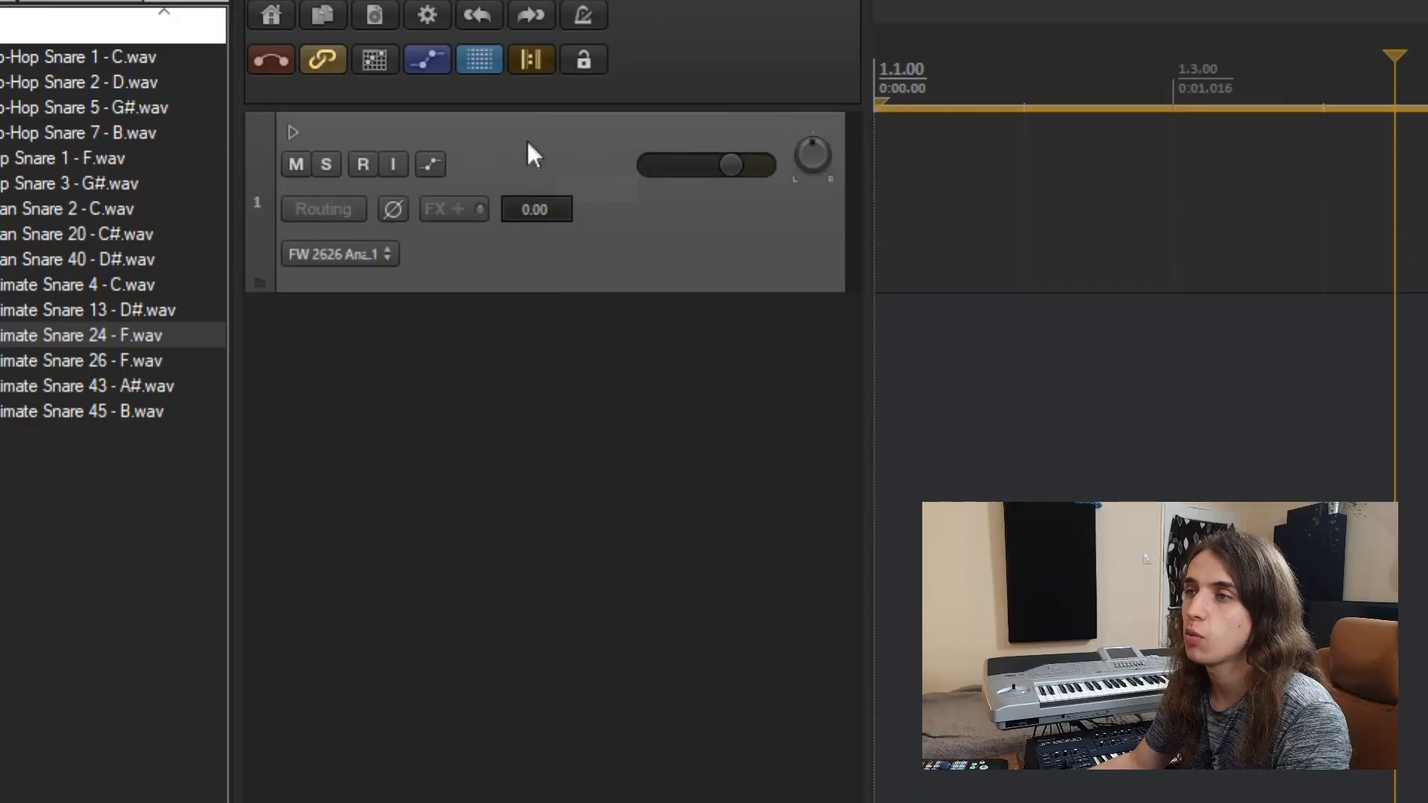
pyautogui.doubleClick(526, 138)
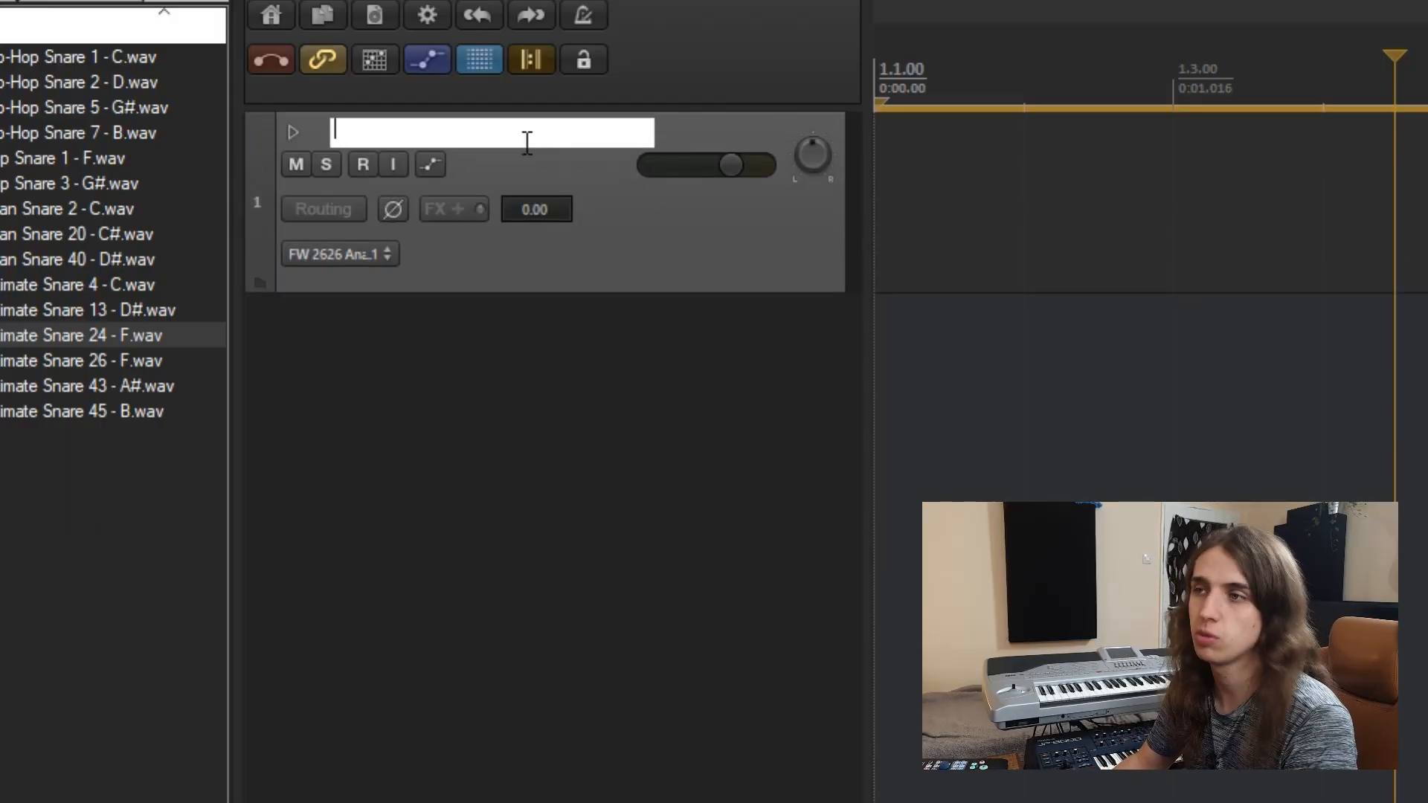
pyautogui.write('DRUM BUS')
pyautogui.press('Return')
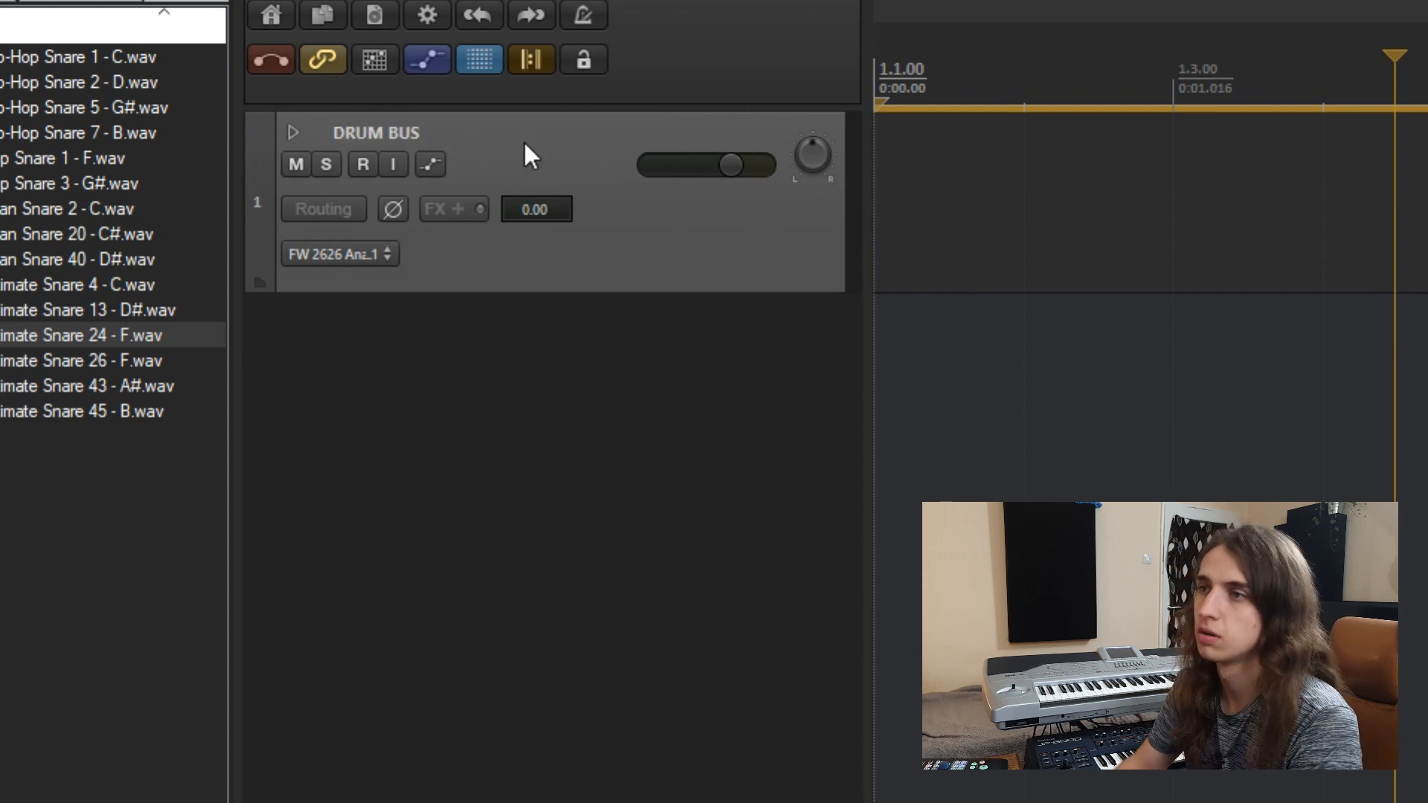
# Insert a second track below DRUM BUS and increase its height
pyautogui.rightClick(569, 453)
pyautogui.click(580, 467)
pyautogui.moveTo(509, 334); pyautogui.dragTo(526, 517)
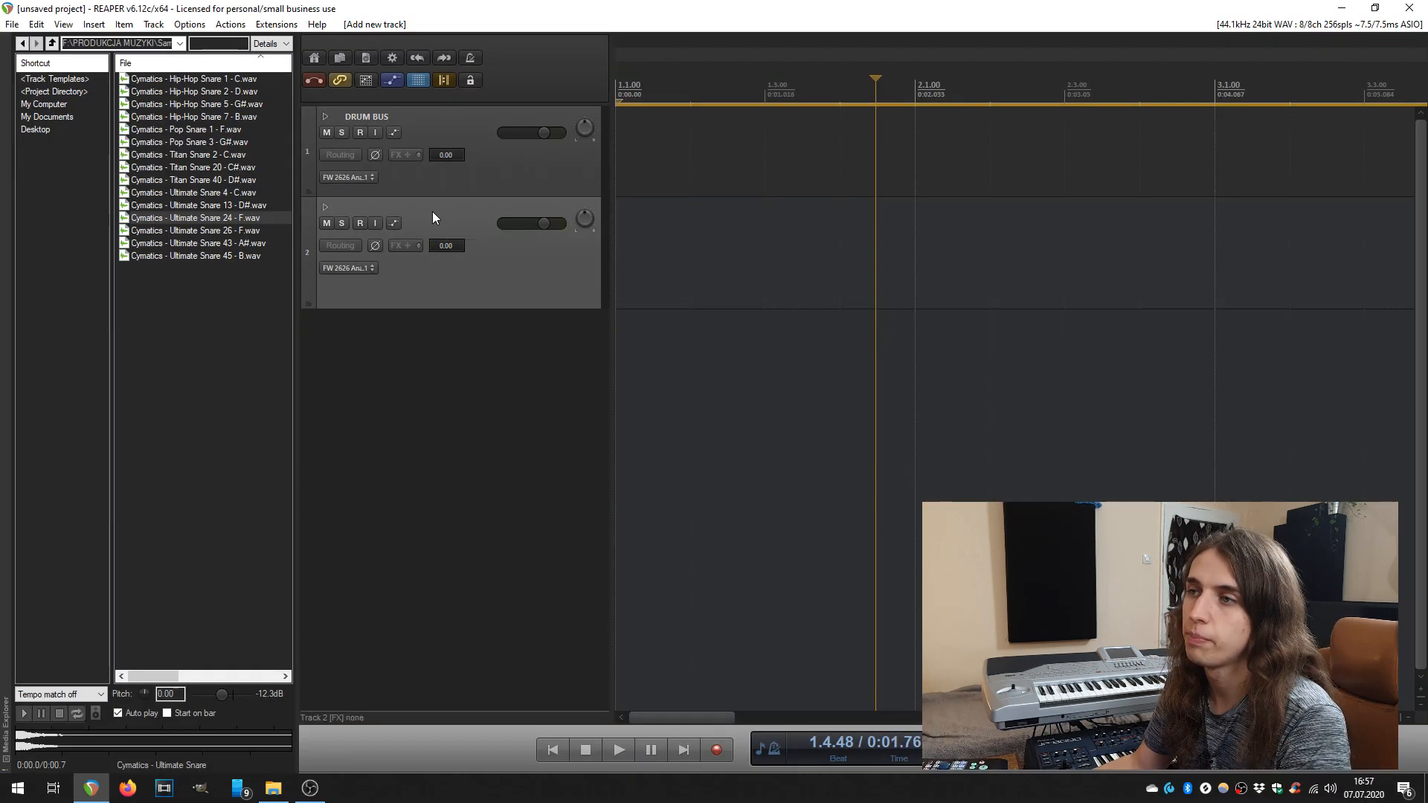
pyautogui.moveTo(451, 157); pyautogui.dragTo(501, 286)
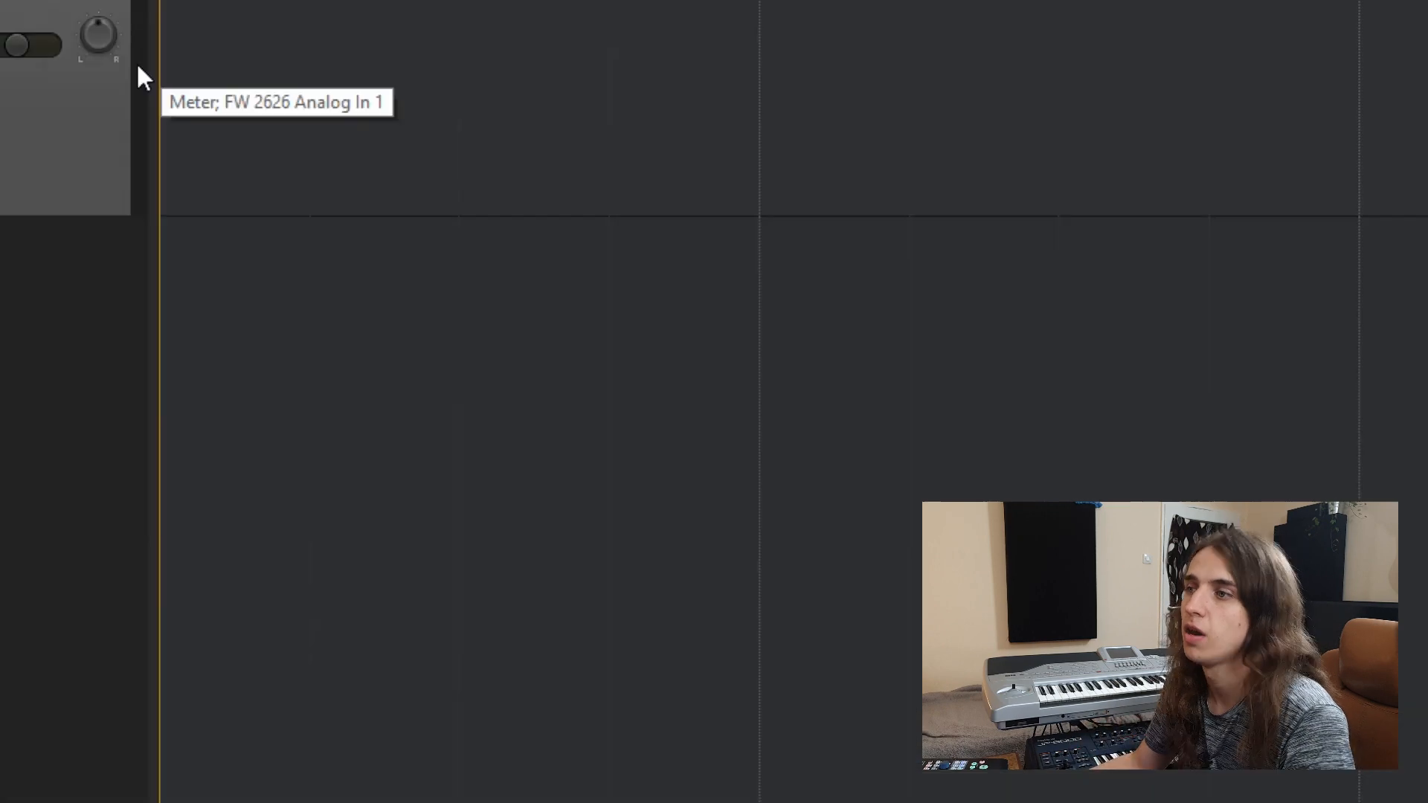
# Set the second track's input to the MPD218 MIDI controller, arm it for recording and turn on record monitoring
pyautogui.rightClick(604, 238)
pyautogui.moveTo(408, 621)
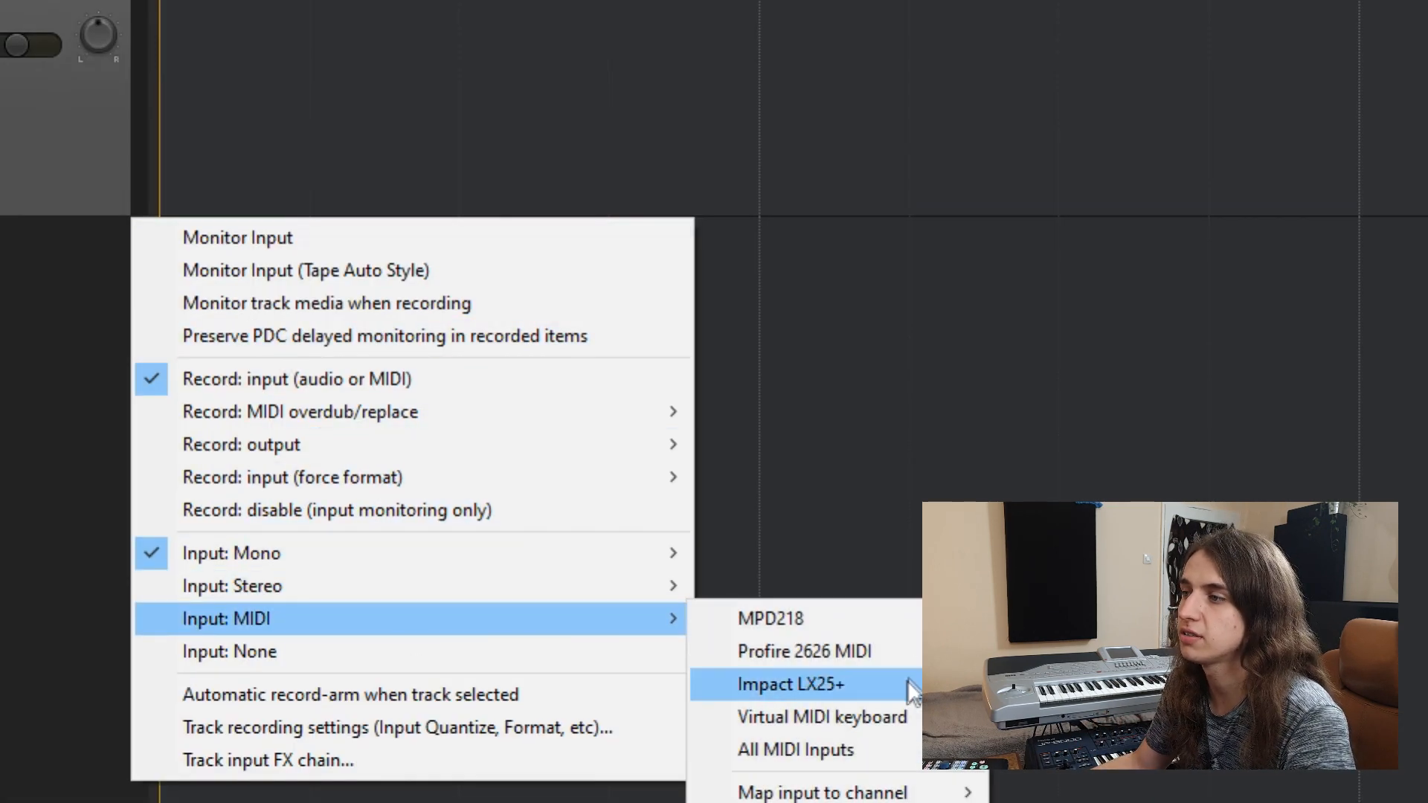
pyautogui.moveTo(898, 619)
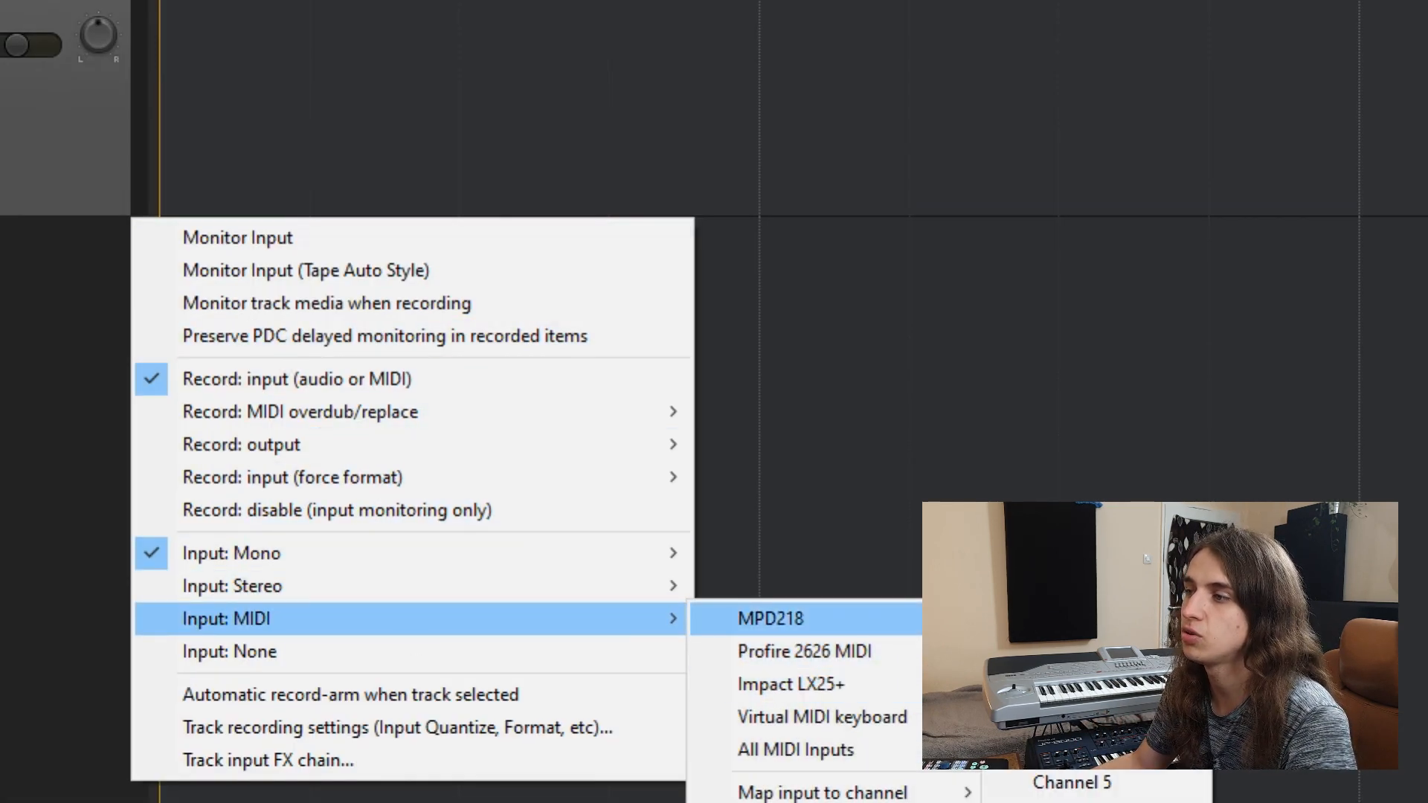
pyautogui.click(1071, 618)
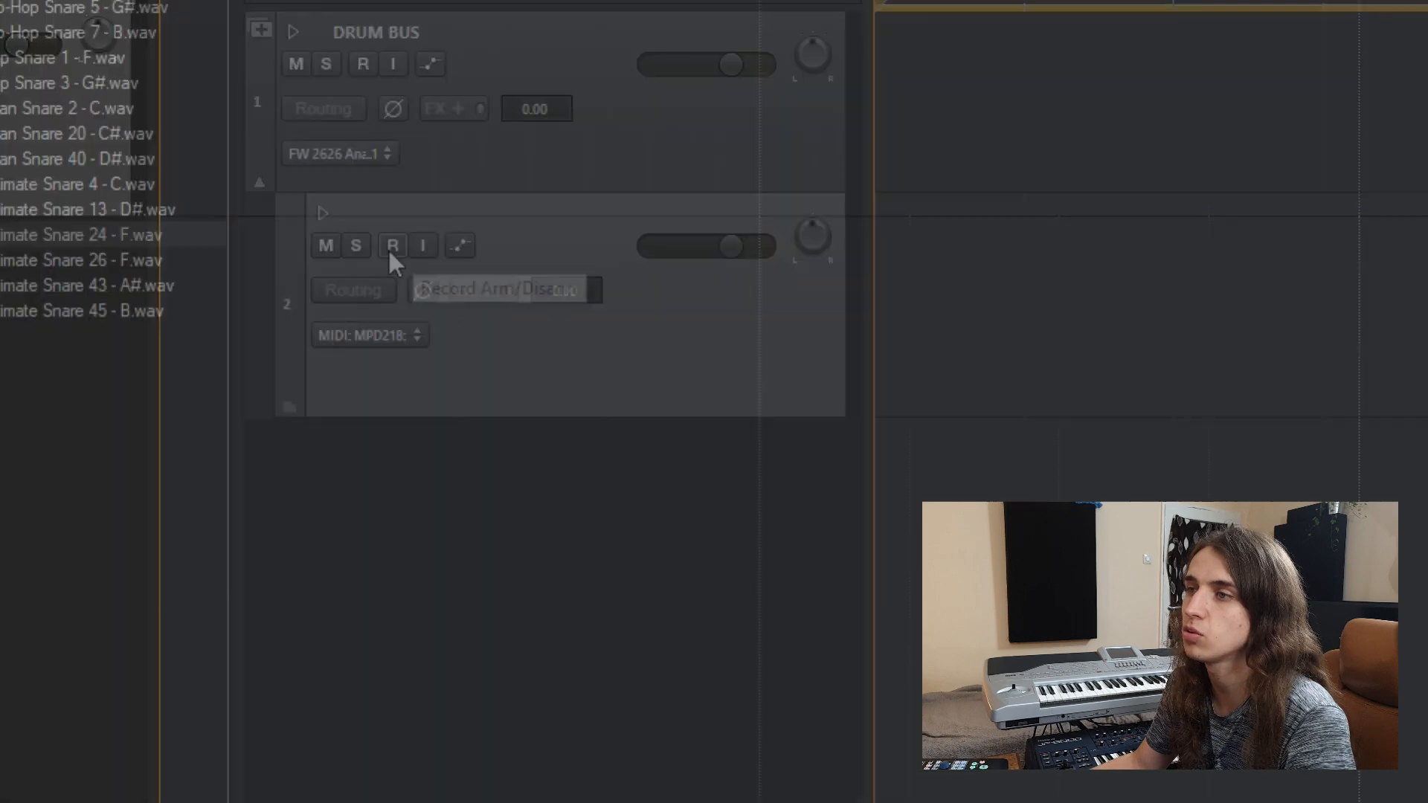
pyautogui.click(391, 247)
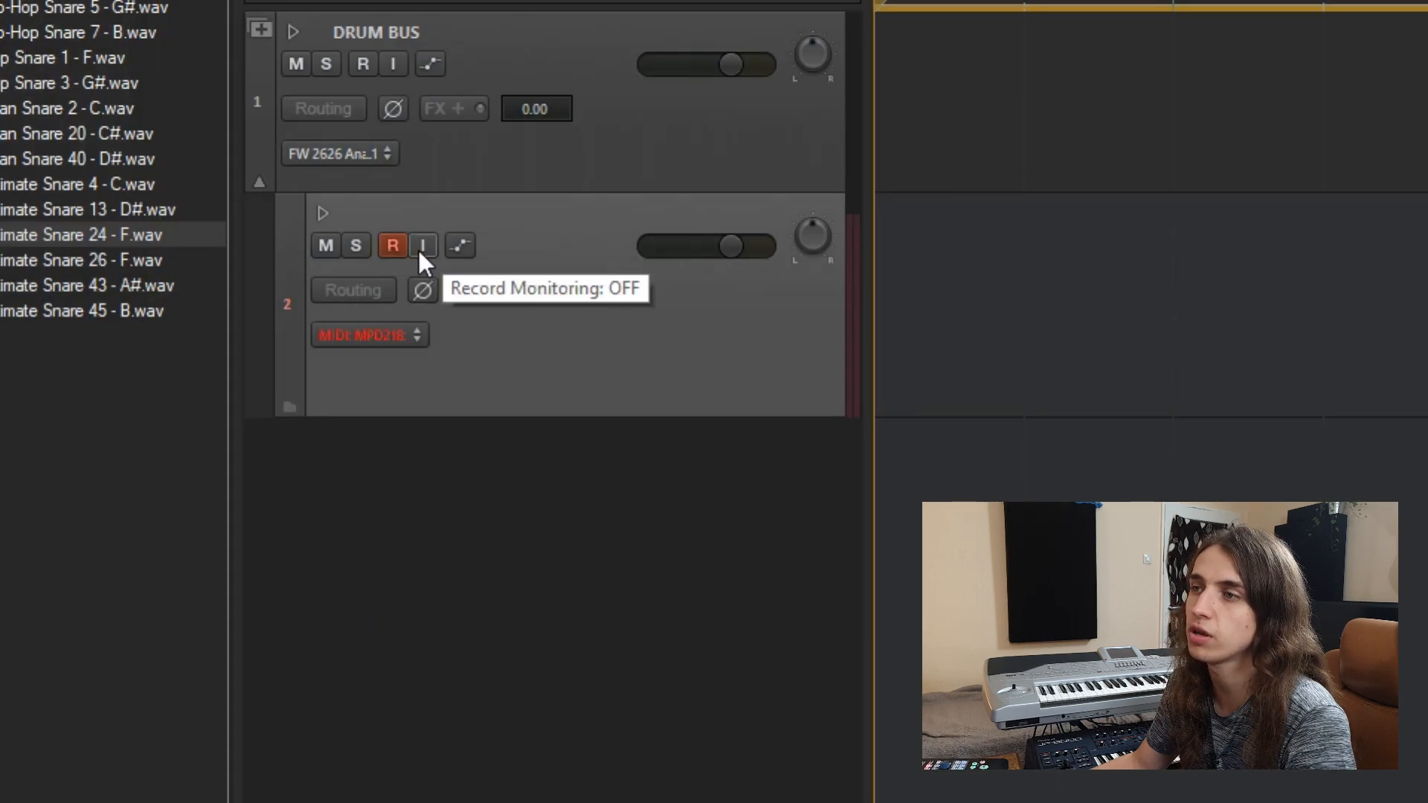
pyautogui.click(420, 251)
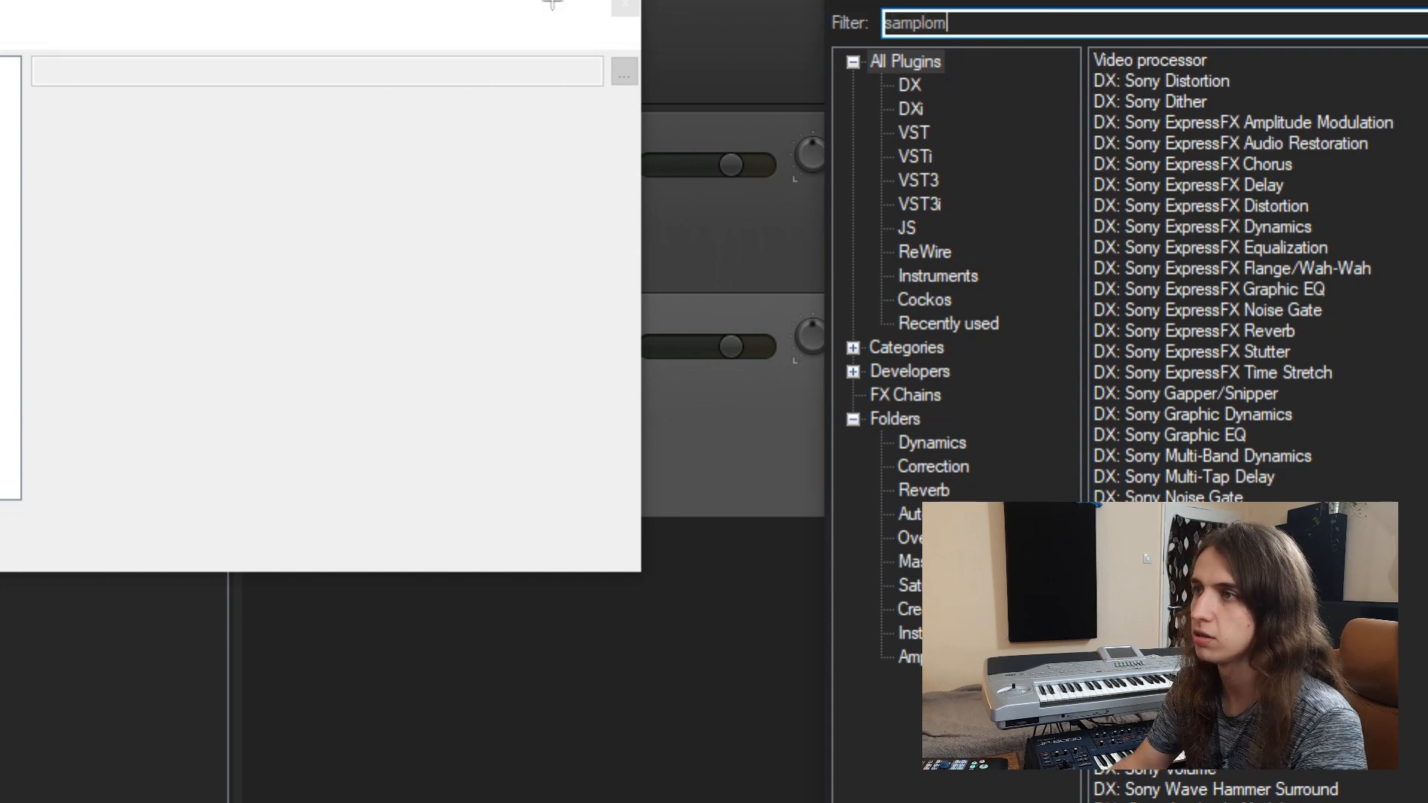
# Add ReaSamplOmatic5000 to the second track and load blue_hat from the hell_s_hats_cymbals folder
pyautogui.doubleClick(1249, 60)
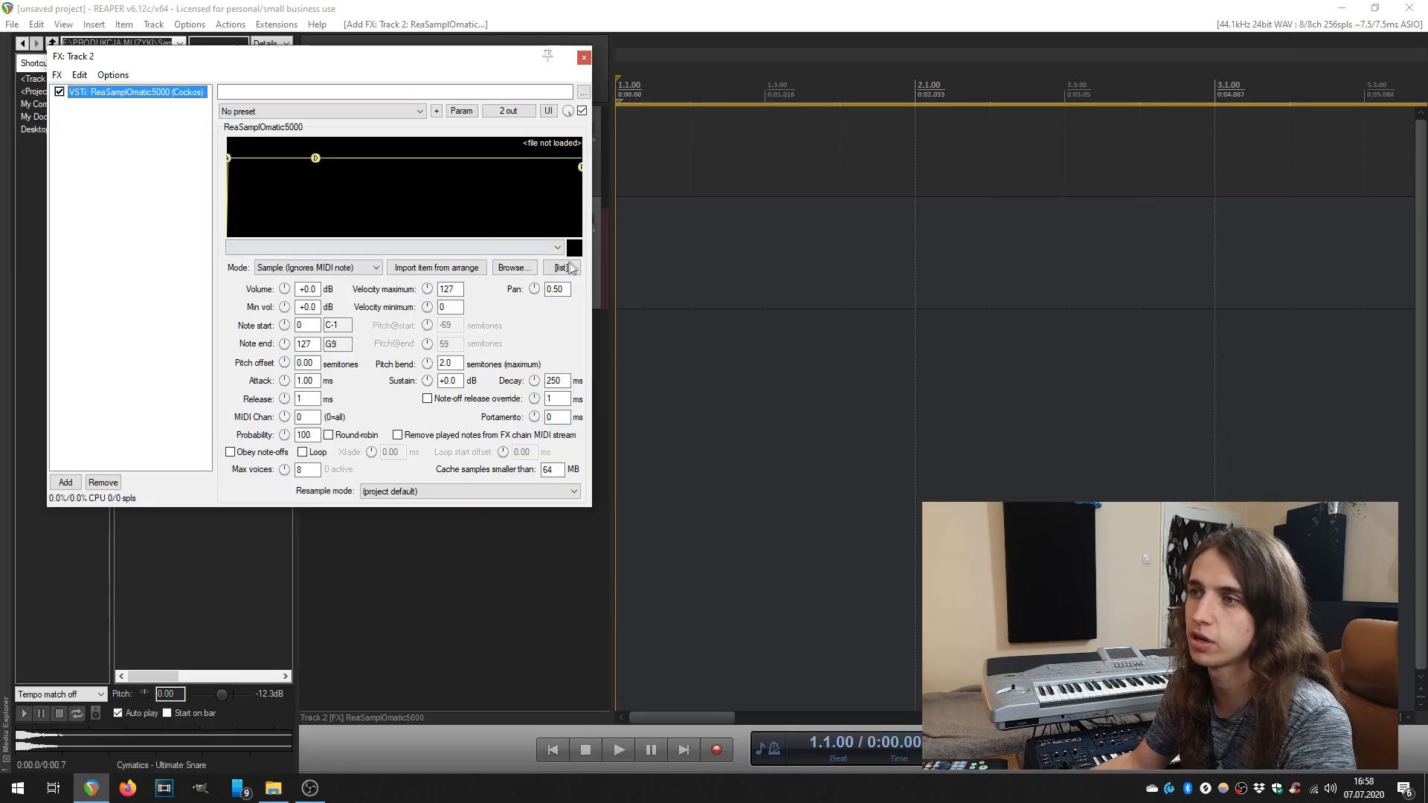
pyautogui.click(513, 267)
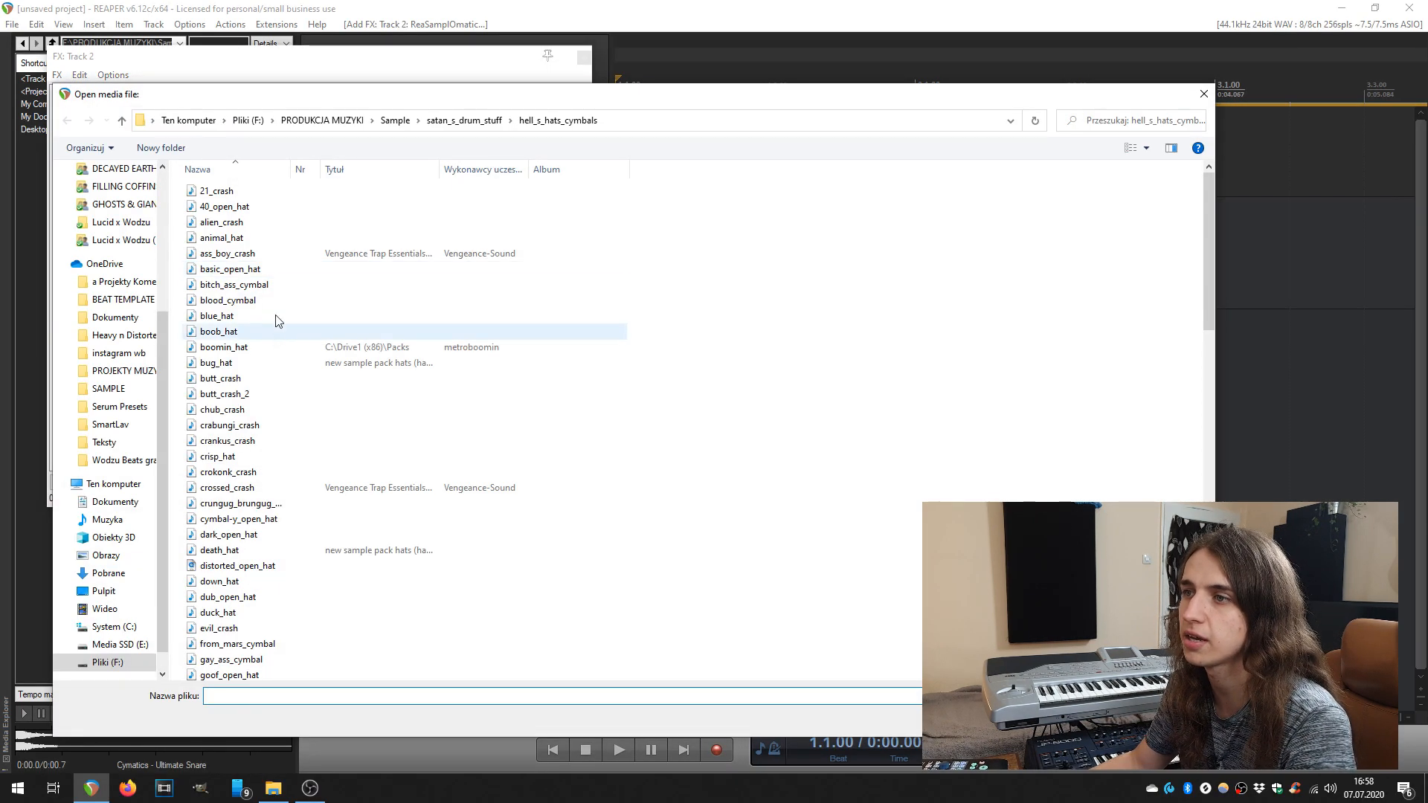
pyautogui.doubleClick(269, 324)
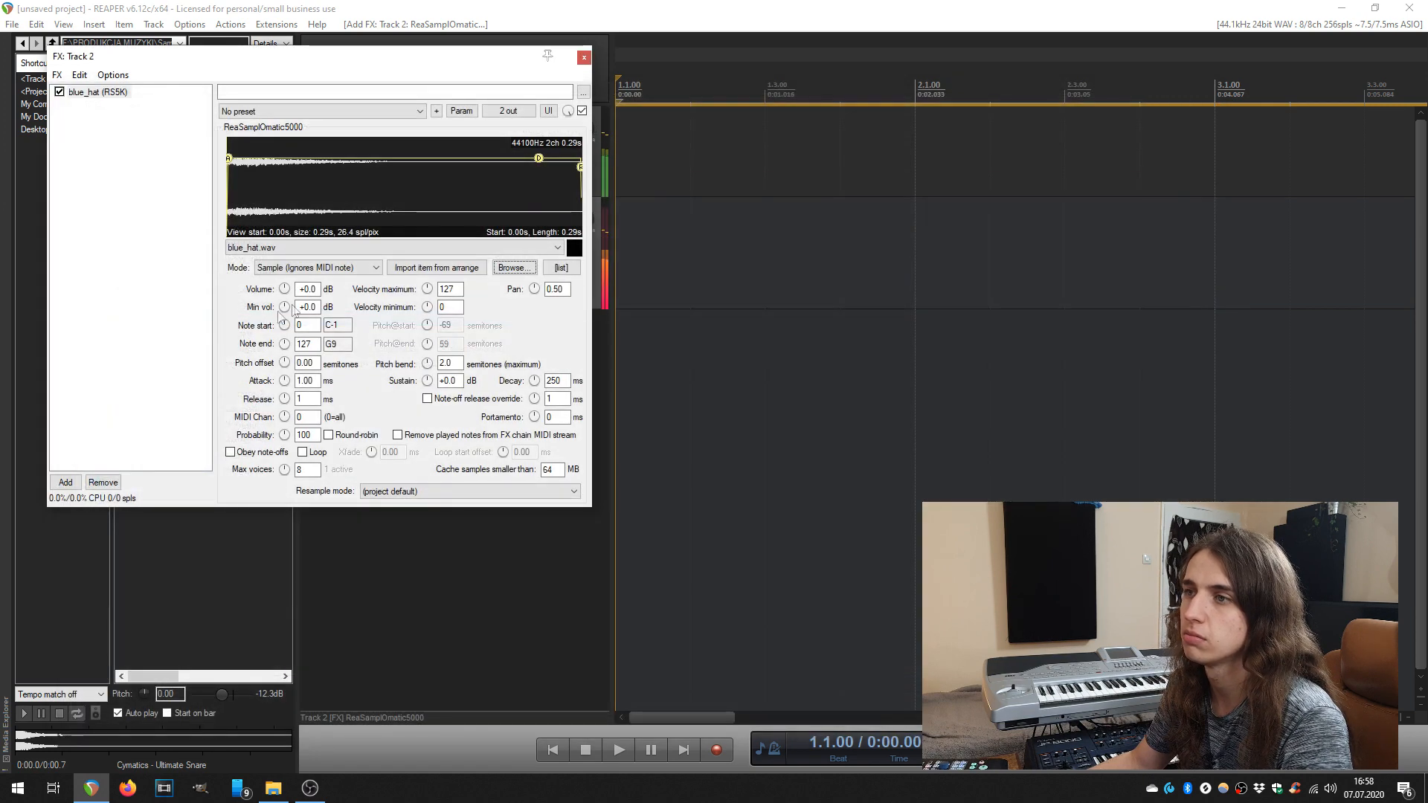
# Step through the sampler's hat and cymbal samples to ham_hat.wav and set the minimum volume to -inf
pyautogui.click(430, 248)
pyautogui.click(363, 381)
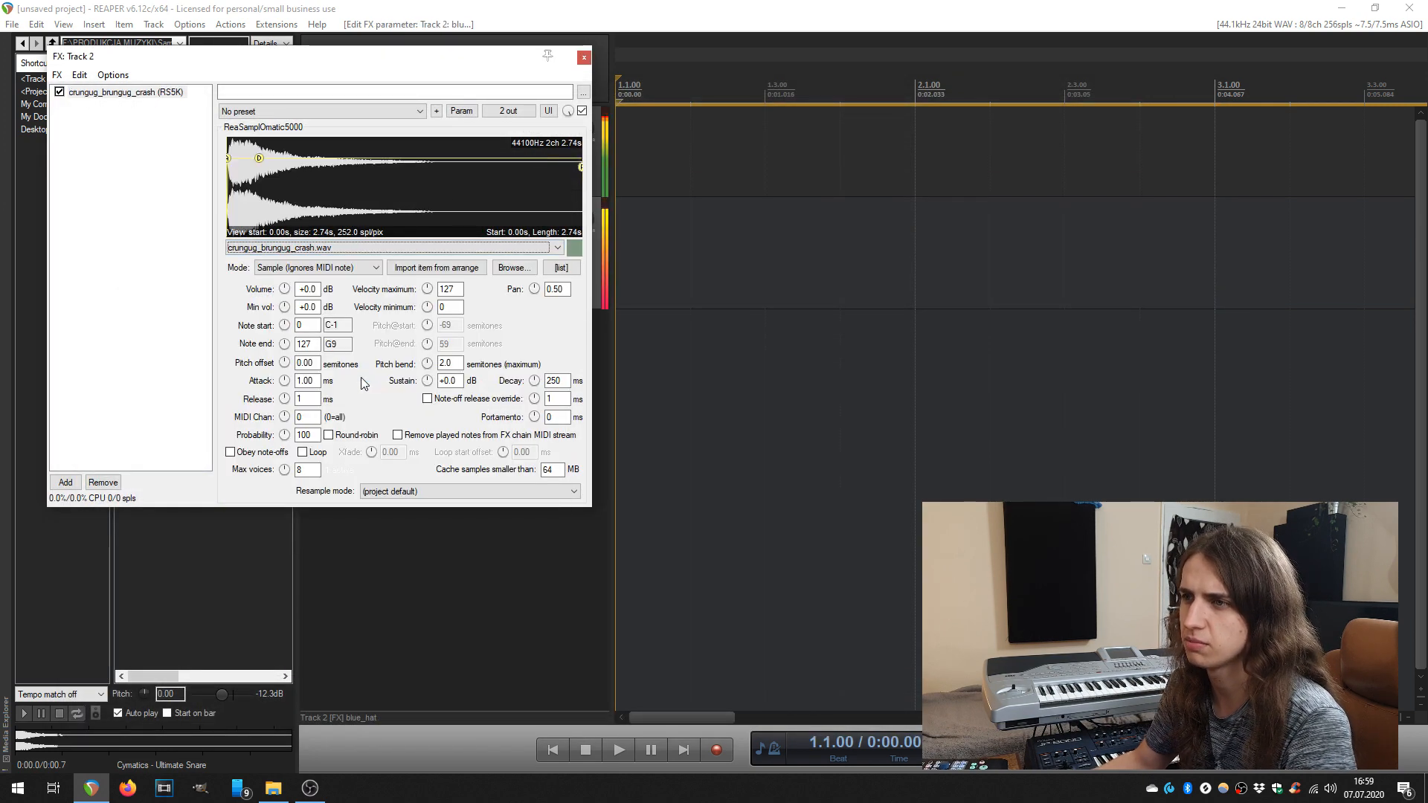
pyautogui.press('Down')
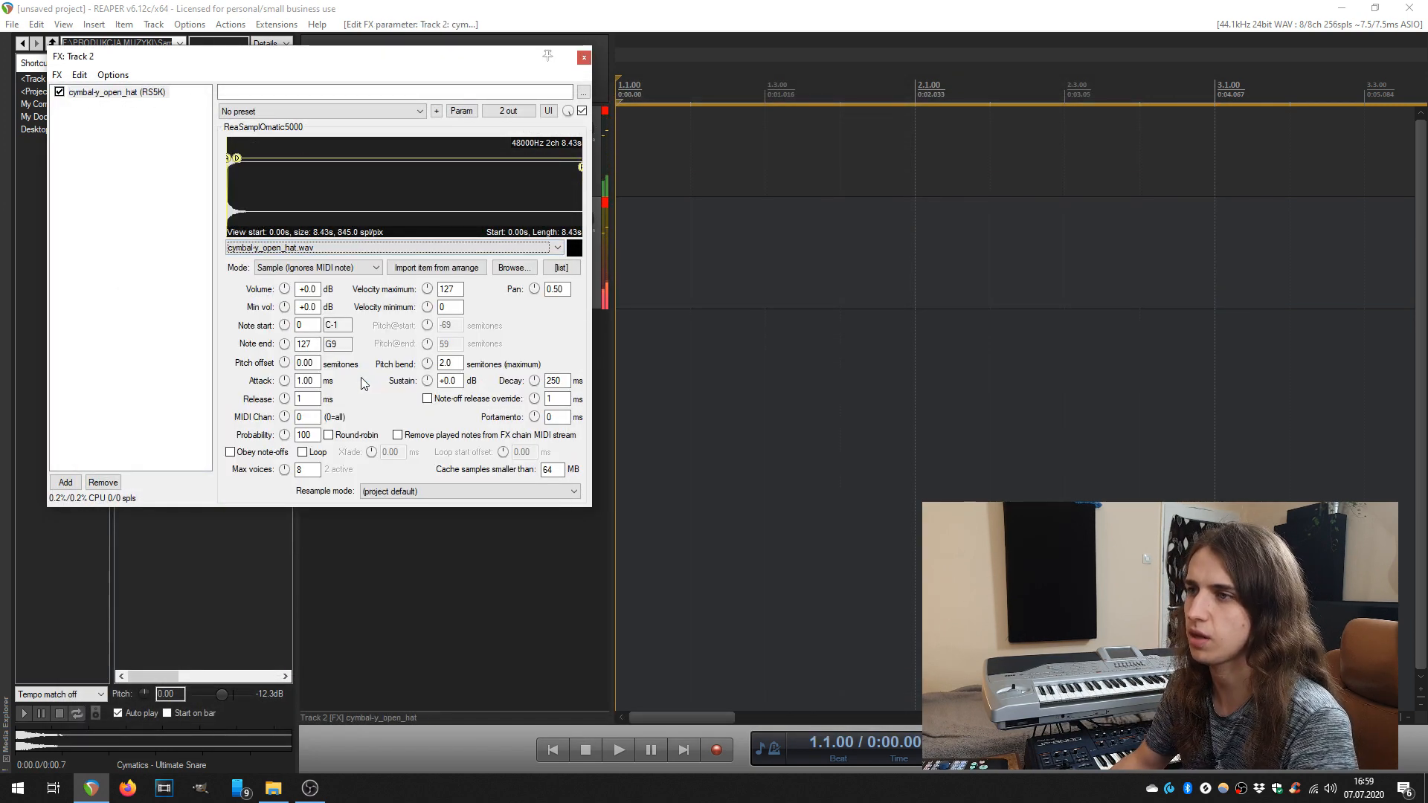
pyautogui.press('Down')
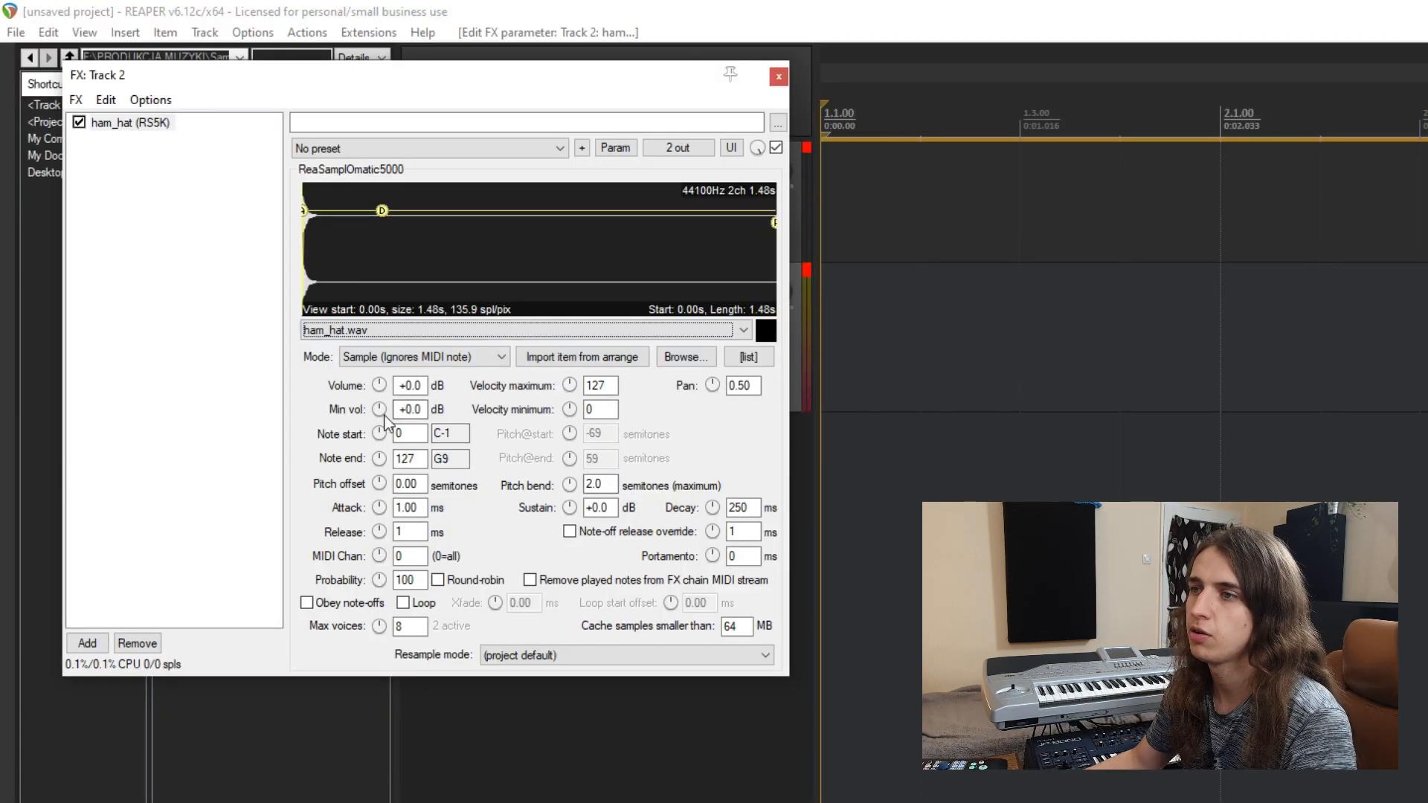
pyautogui.moveTo(384, 418); pyautogui.dragTo(384, 432)
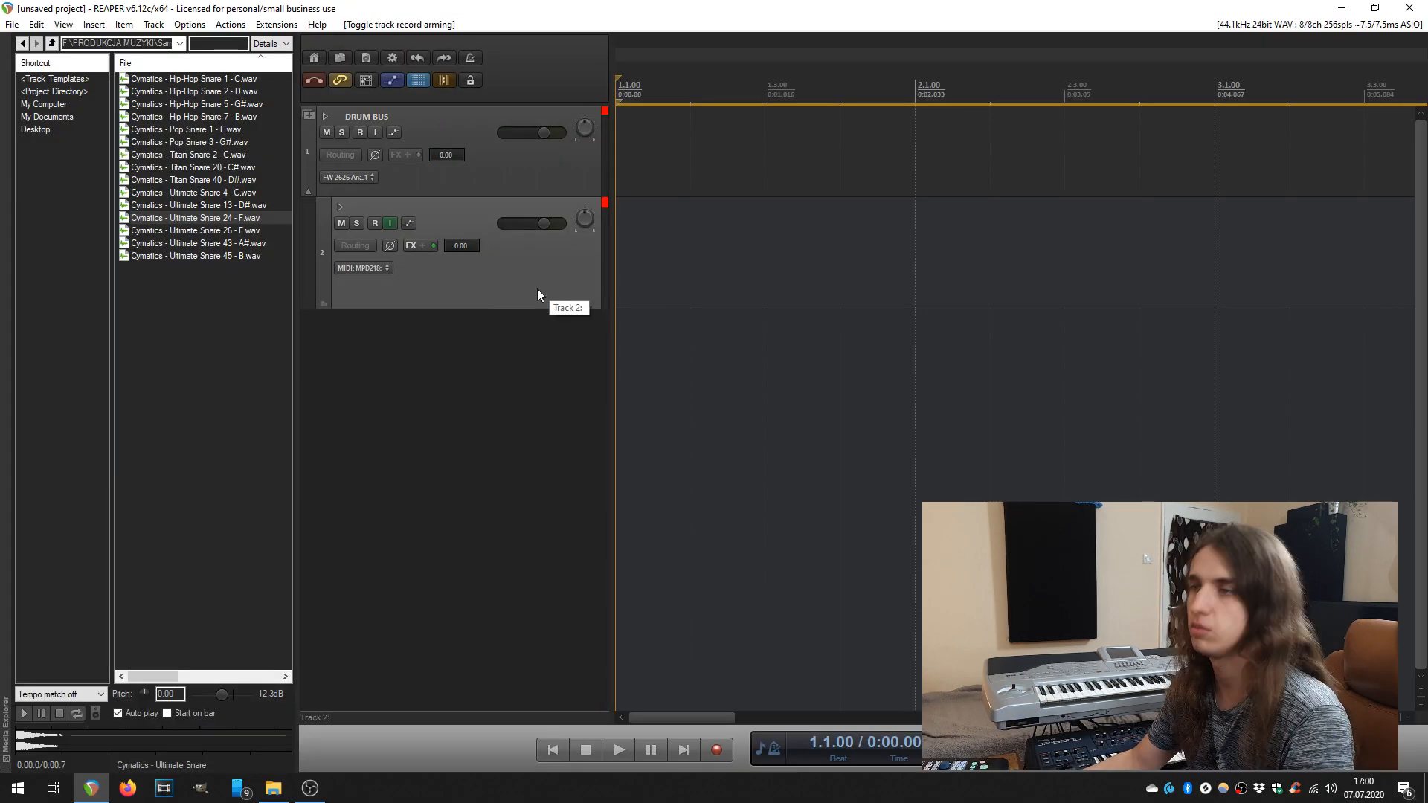
# Paste three copies of the sampler track below it and move them into the DRUM BUS folder
pyautogui.click(509, 333)
pyautogui.hotkey('ctrl', 'v')
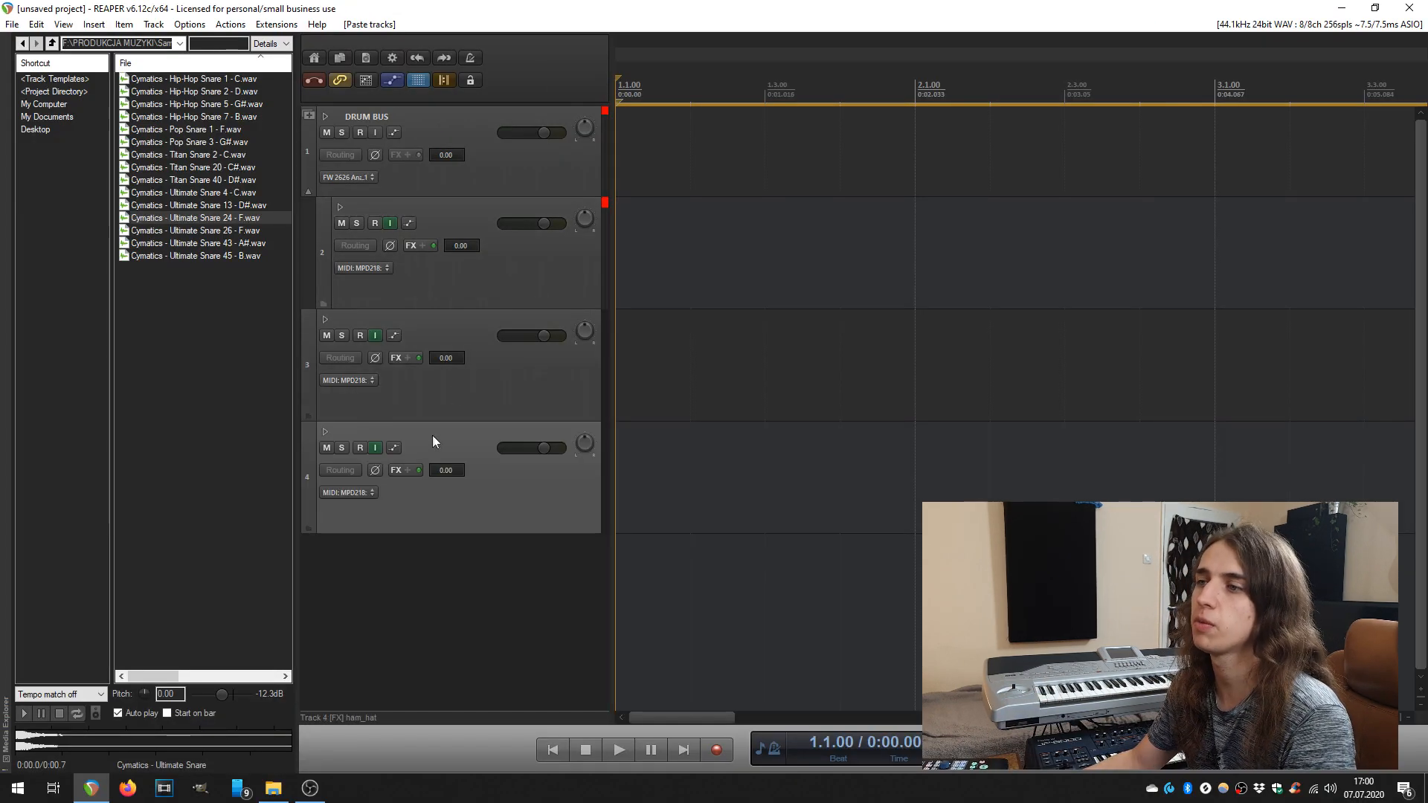
pyautogui.hotkey('ctrl', 'v')
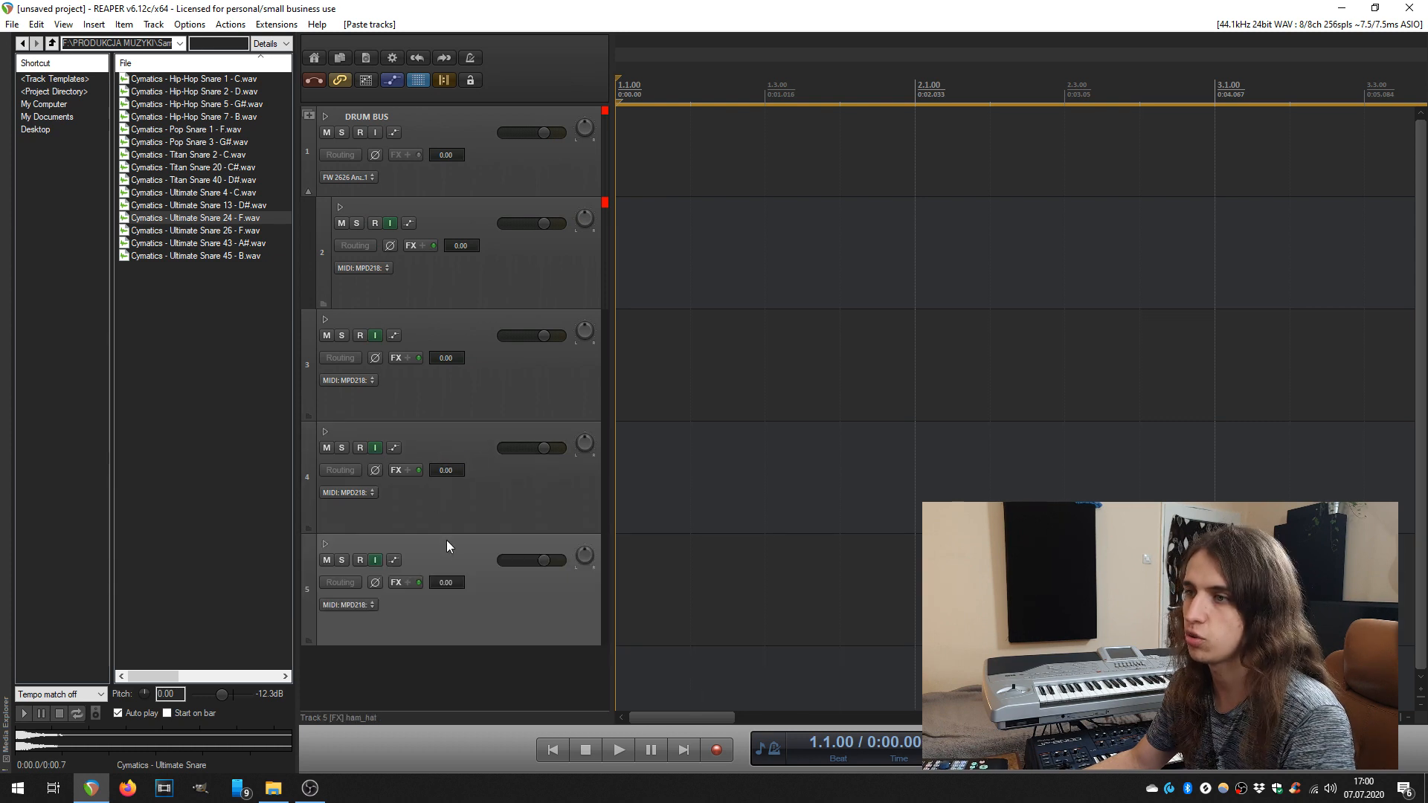
pyautogui.moveTo(452, 340); pyautogui.dragTo(445, 307)
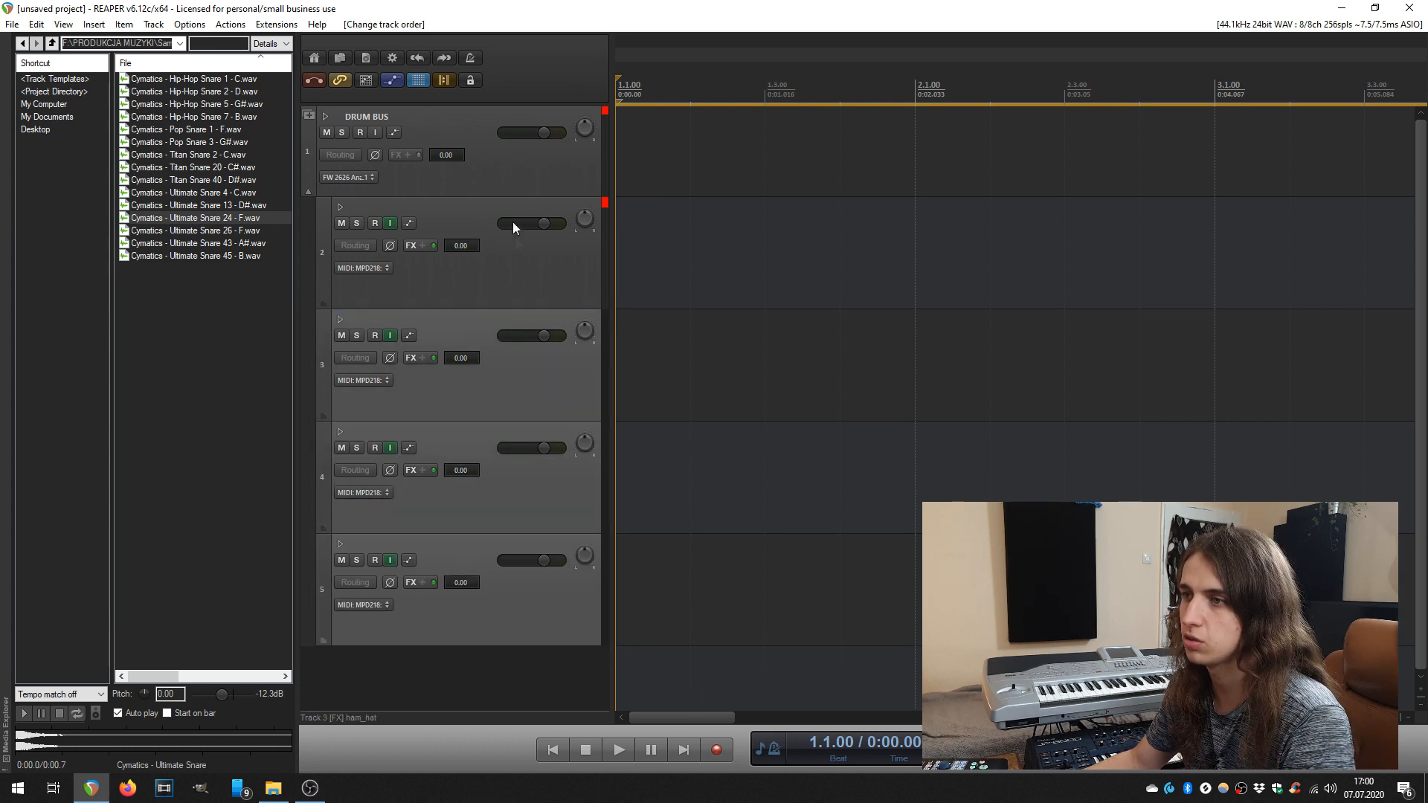
# Name the four tracks inside DRUM BUS Hats, Snare, Clap and Kick, in that order
pyautogui.doubleClick(440, 214)
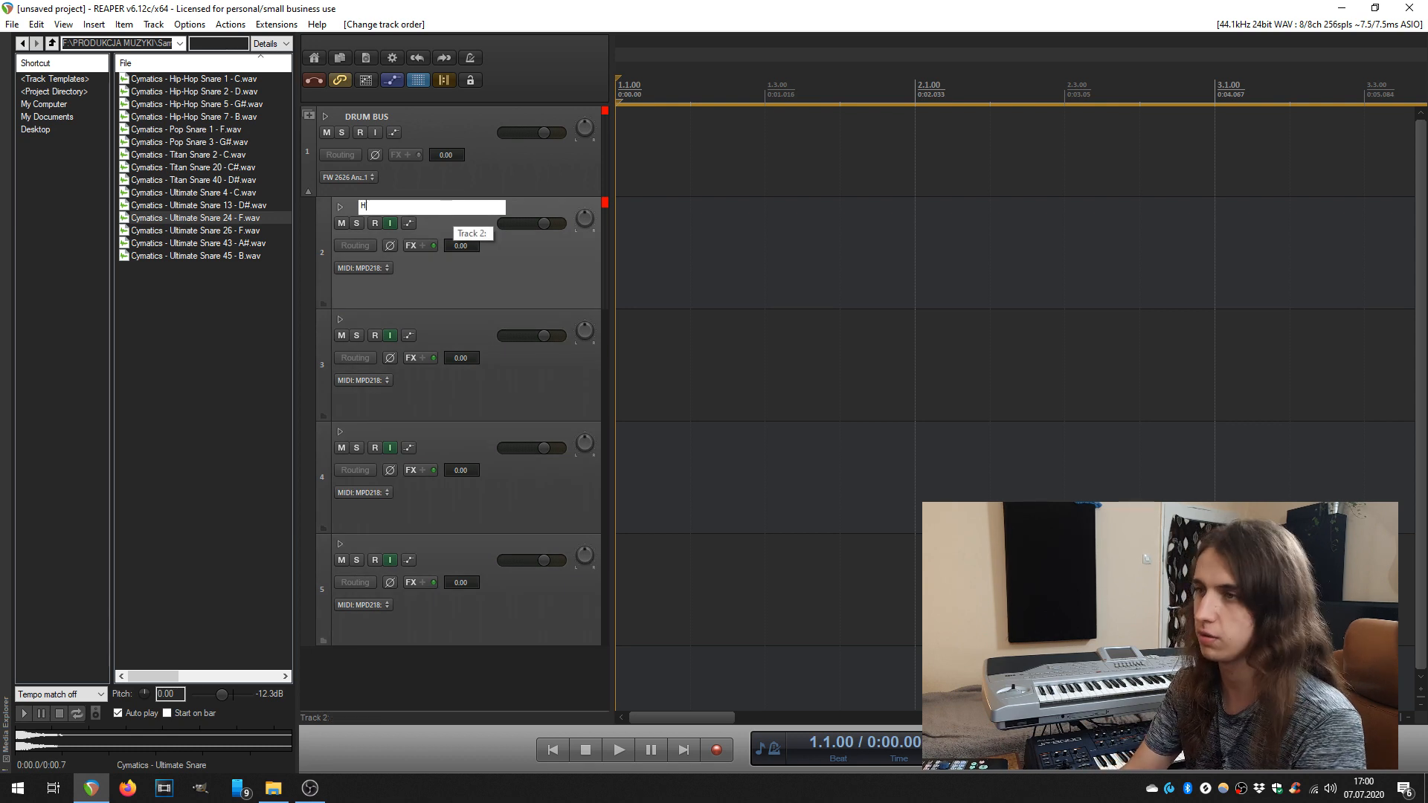
pyautogui.doubleClick(435, 322)
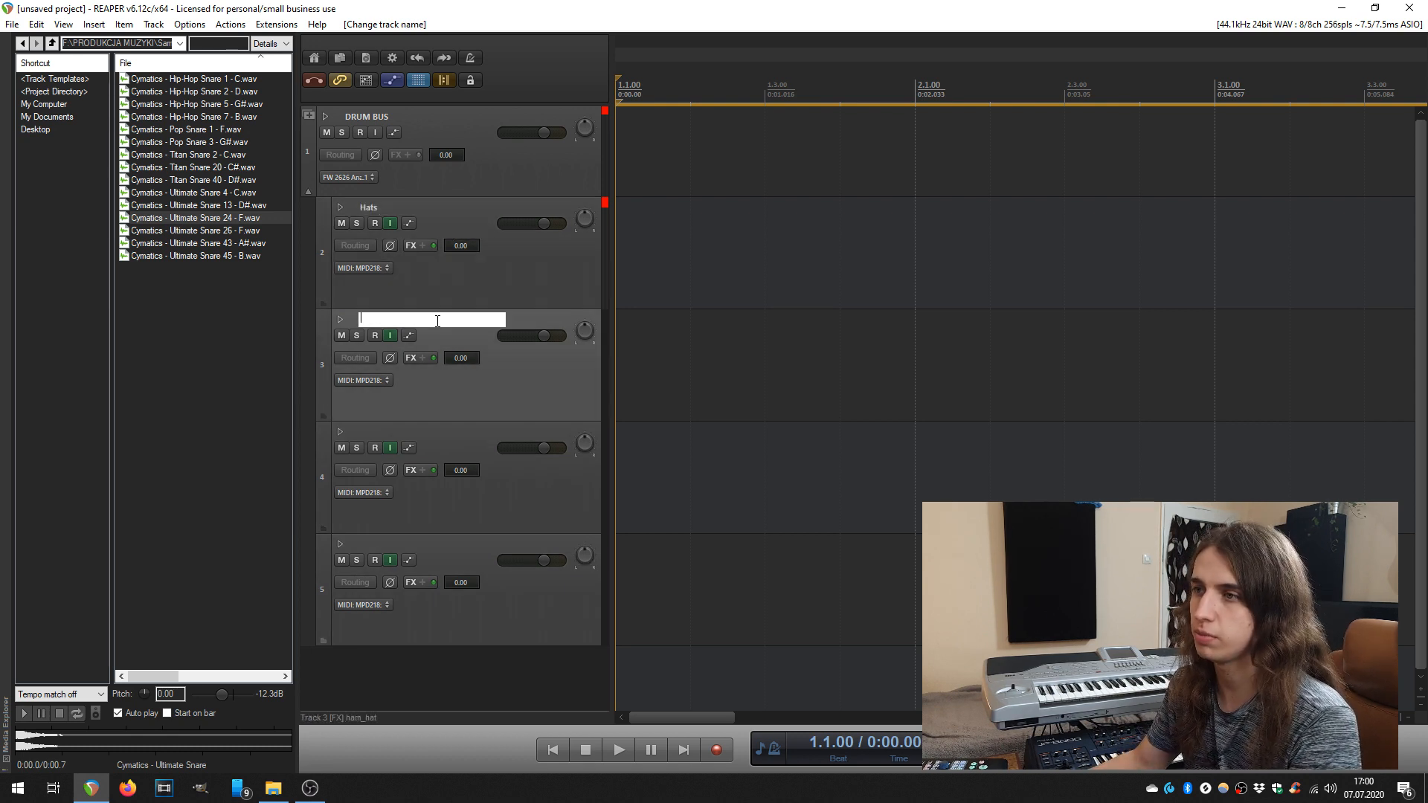
pyautogui.doubleClick(429, 433)
pyautogui.write('Clap')
pyautogui.press('Return')
pyautogui.doubleClick(449, 545)
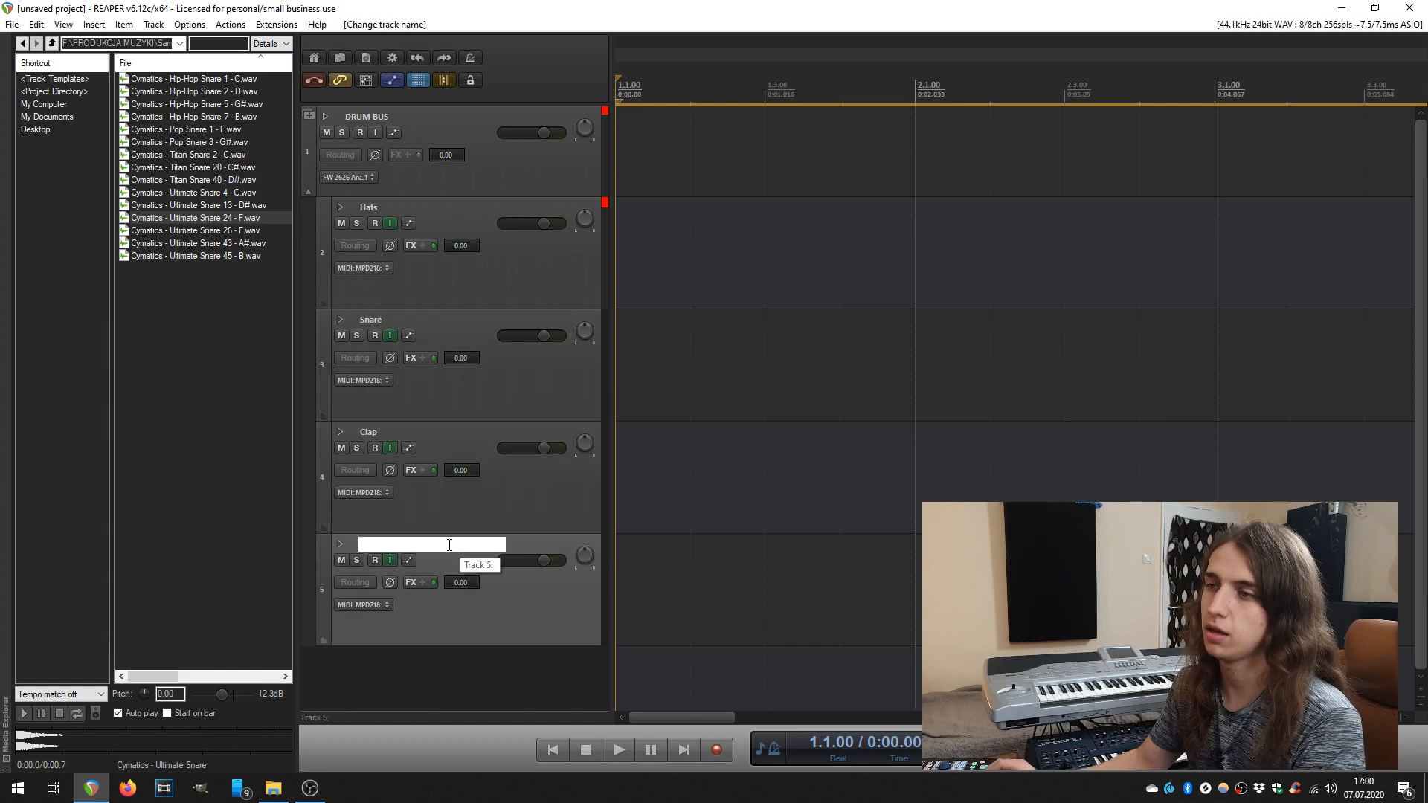
pyautogui.write('Kick')
pyautogui.press('Return')
# Load cat_snare.wav into the Snare track's sampler and step through the snare samples in its folder
pyautogui.click(411, 358)
pyautogui.click(515, 267)
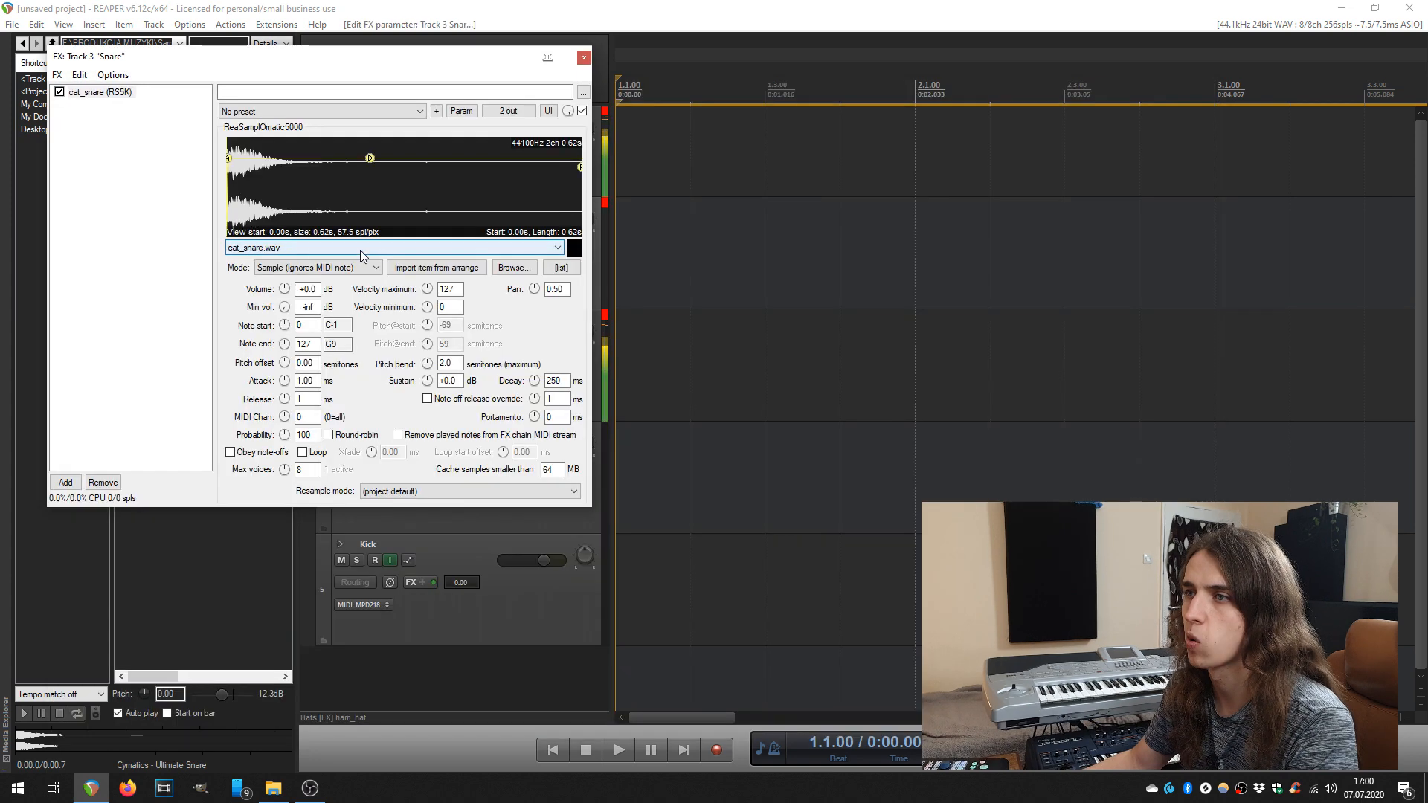
pyautogui.scroll(-2, 360, 250)
pyautogui.scroll(-3, 494, 253)
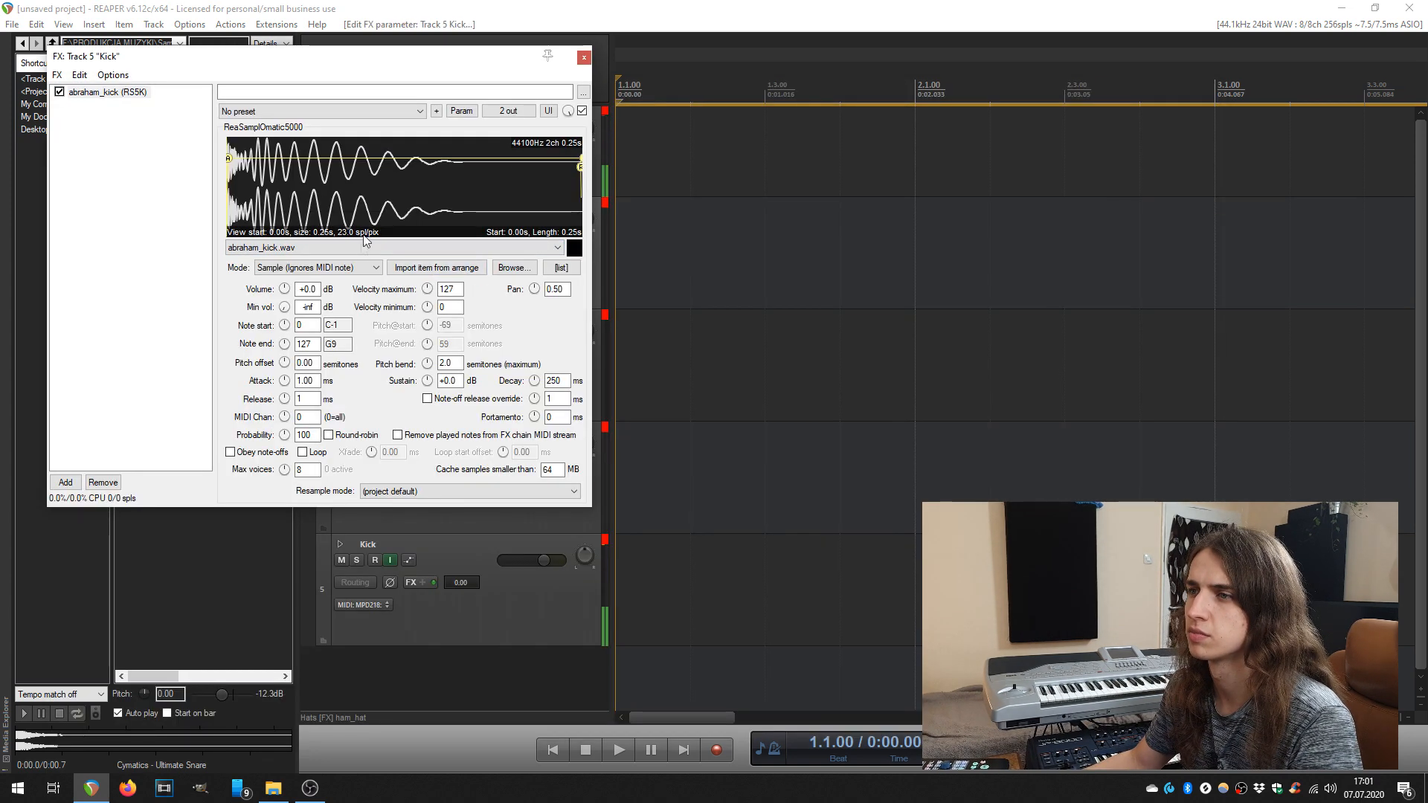
# Step through the kick samples in the Kick track's sampler, starting from abraham_kick.wav
pyautogui.scroll(-1, 380, 247)
pyautogui.click(381, 247)
pyautogui.click(439, 288)
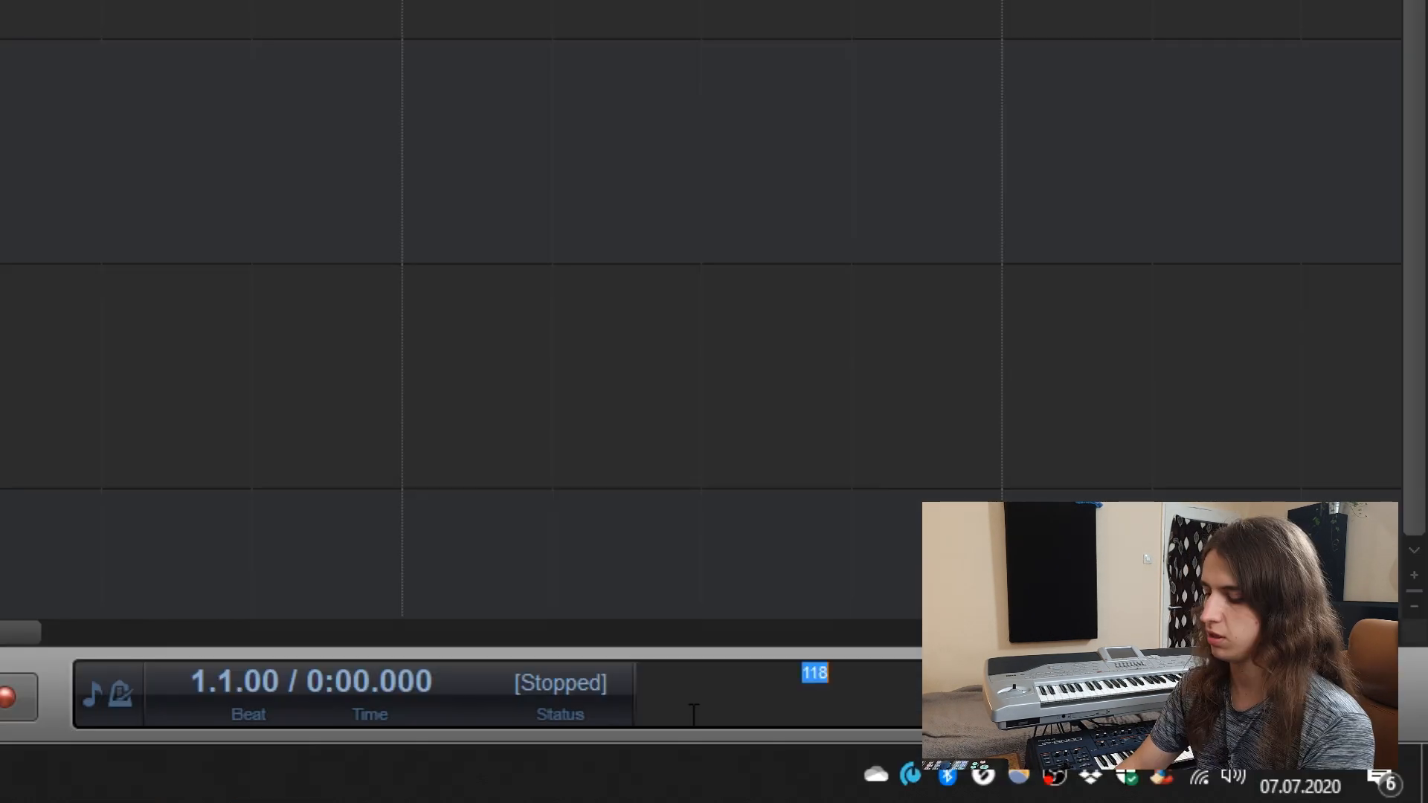
# Set the project tempo to 140 BPM
pyautogui.press('Return')
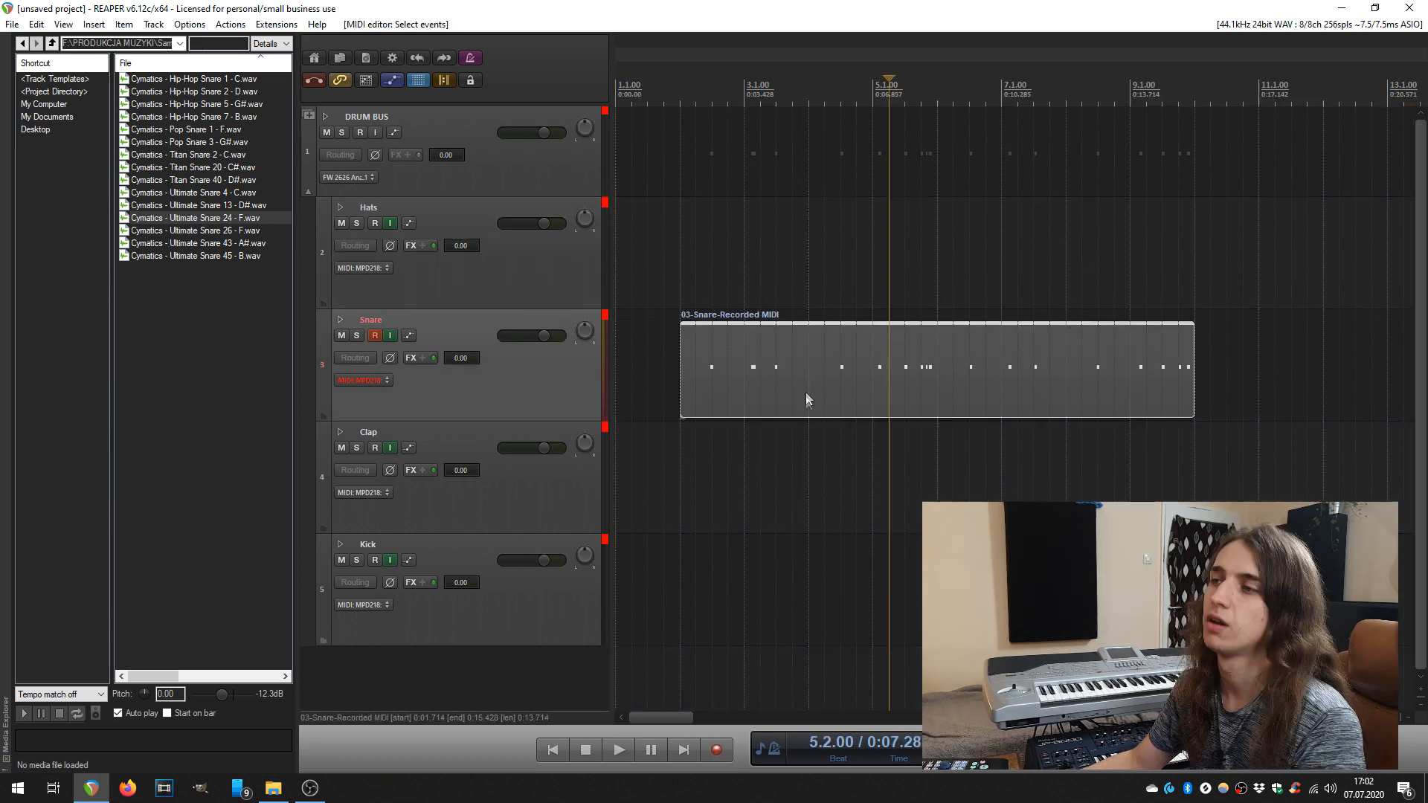
# Quantize the position and note length of the recorded Snare MIDI notes to the grid at 100% strength, and play them back in the MIDI editor
pyautogui.doubleClick(806, 390)
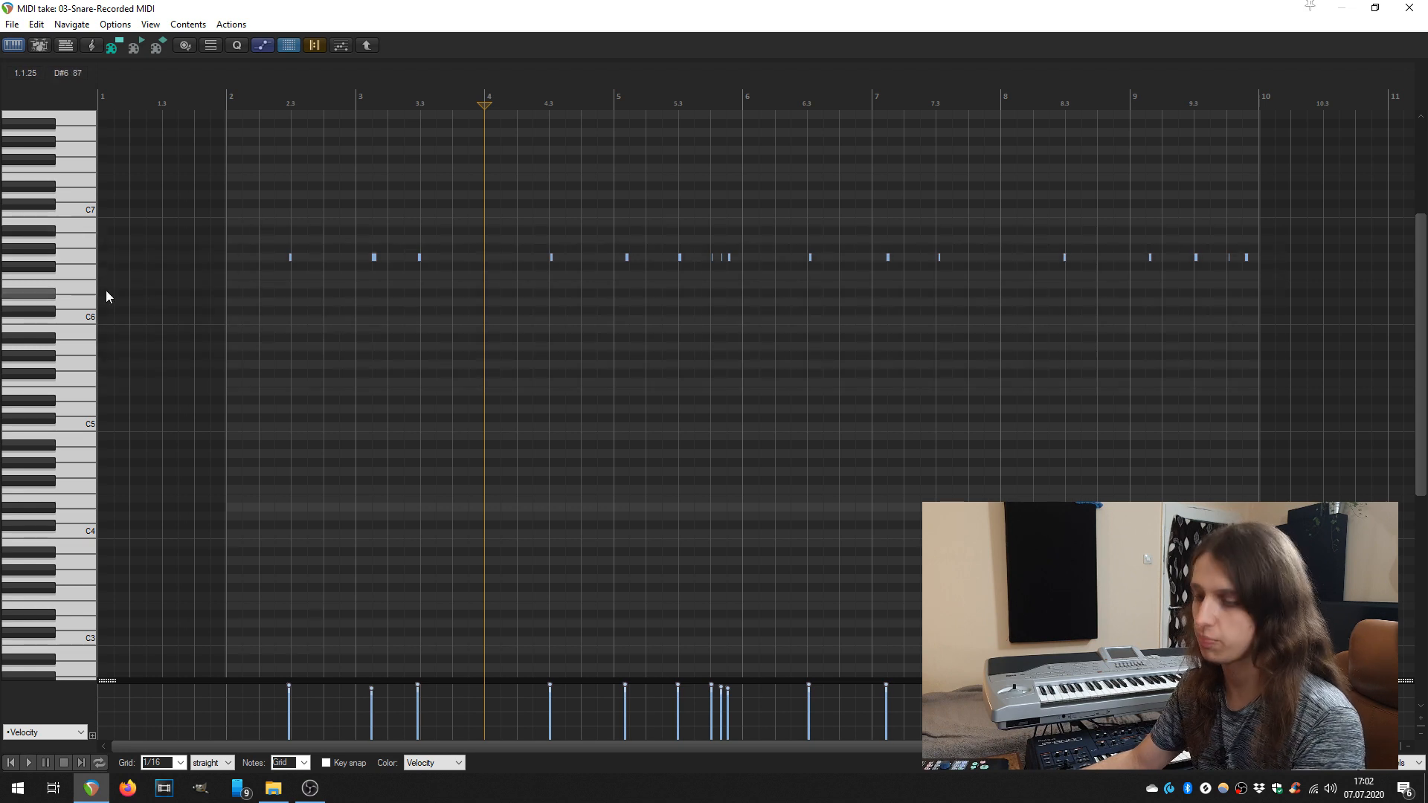
pyautogui.press('q')
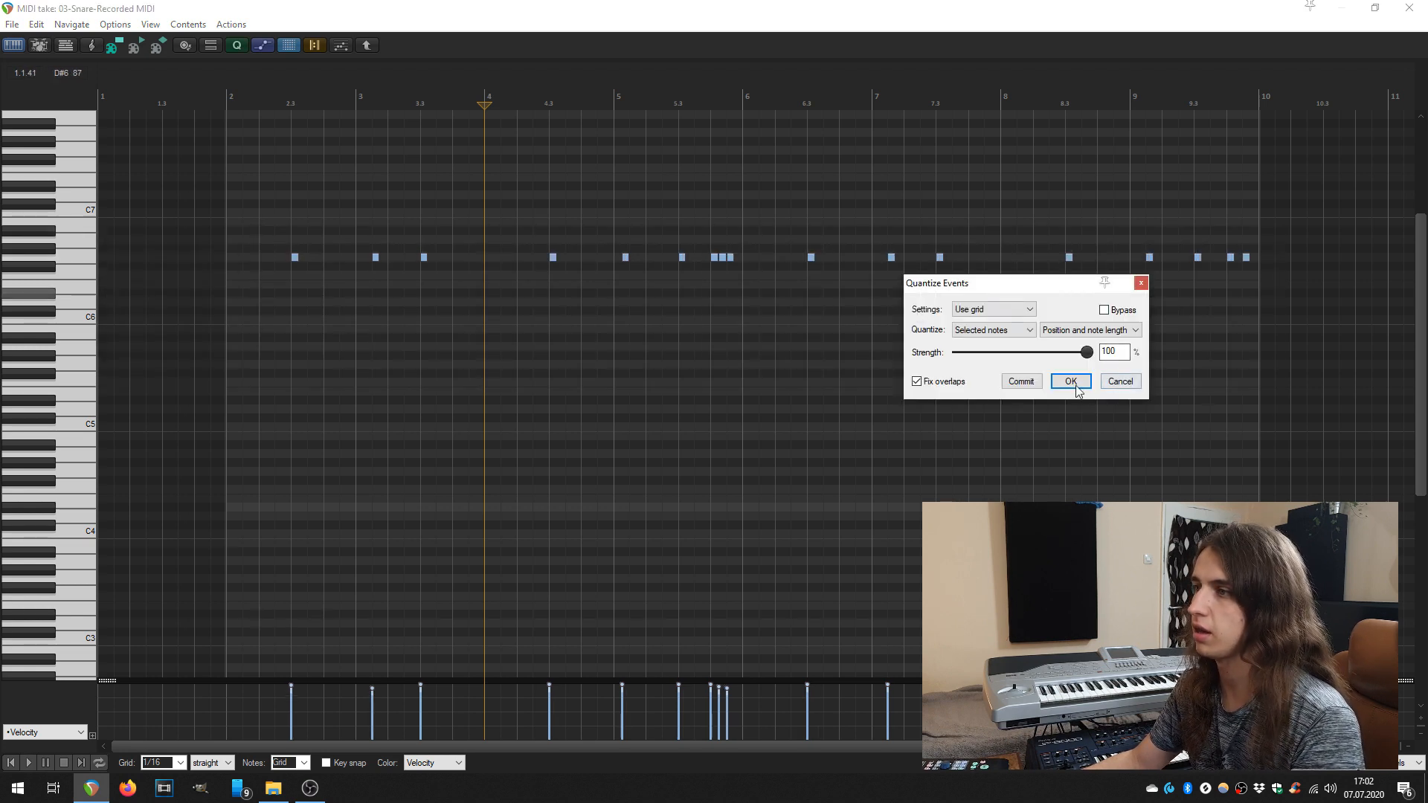
pyautogui.click(1071, 382)
pyautogui.click(623, 337)
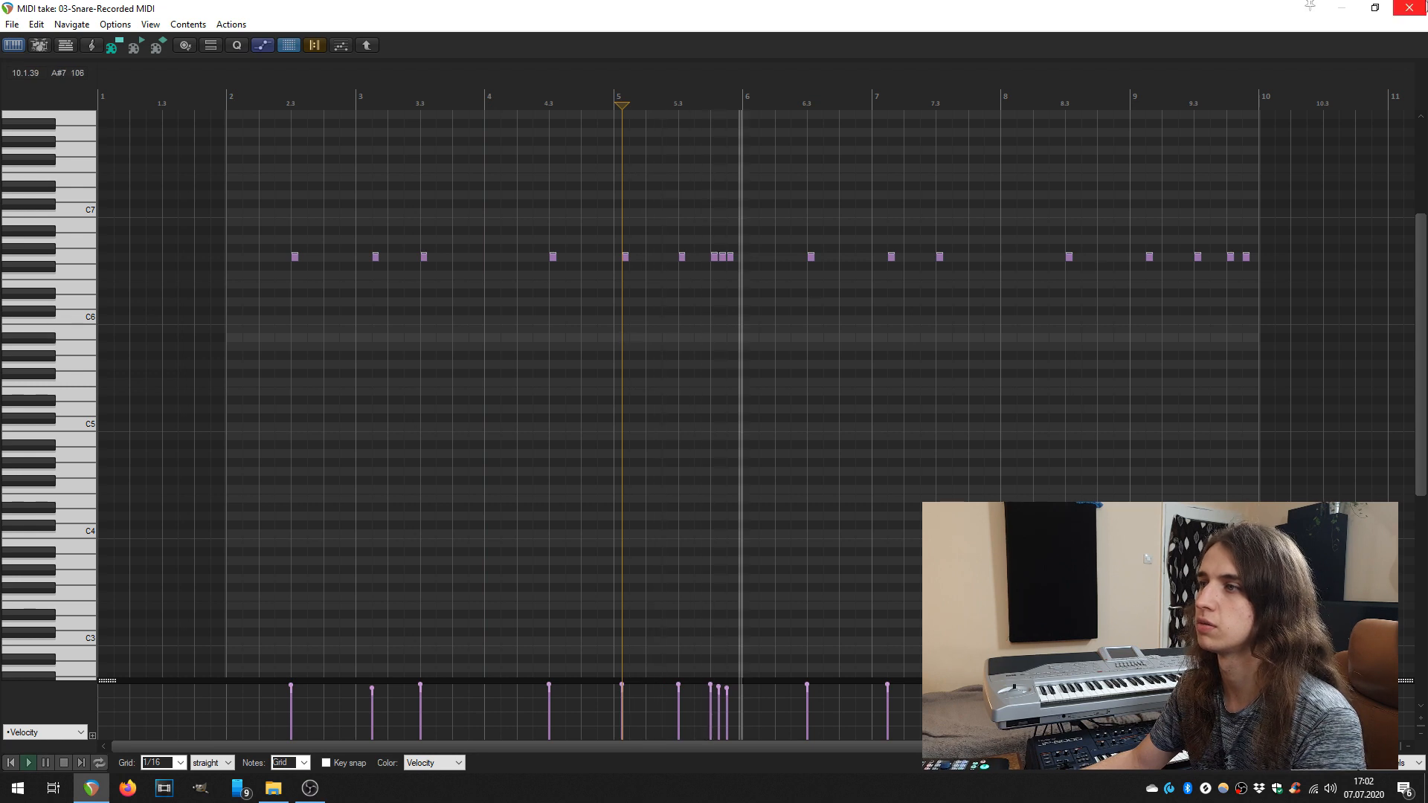
pyautogui.click(1411, 7)
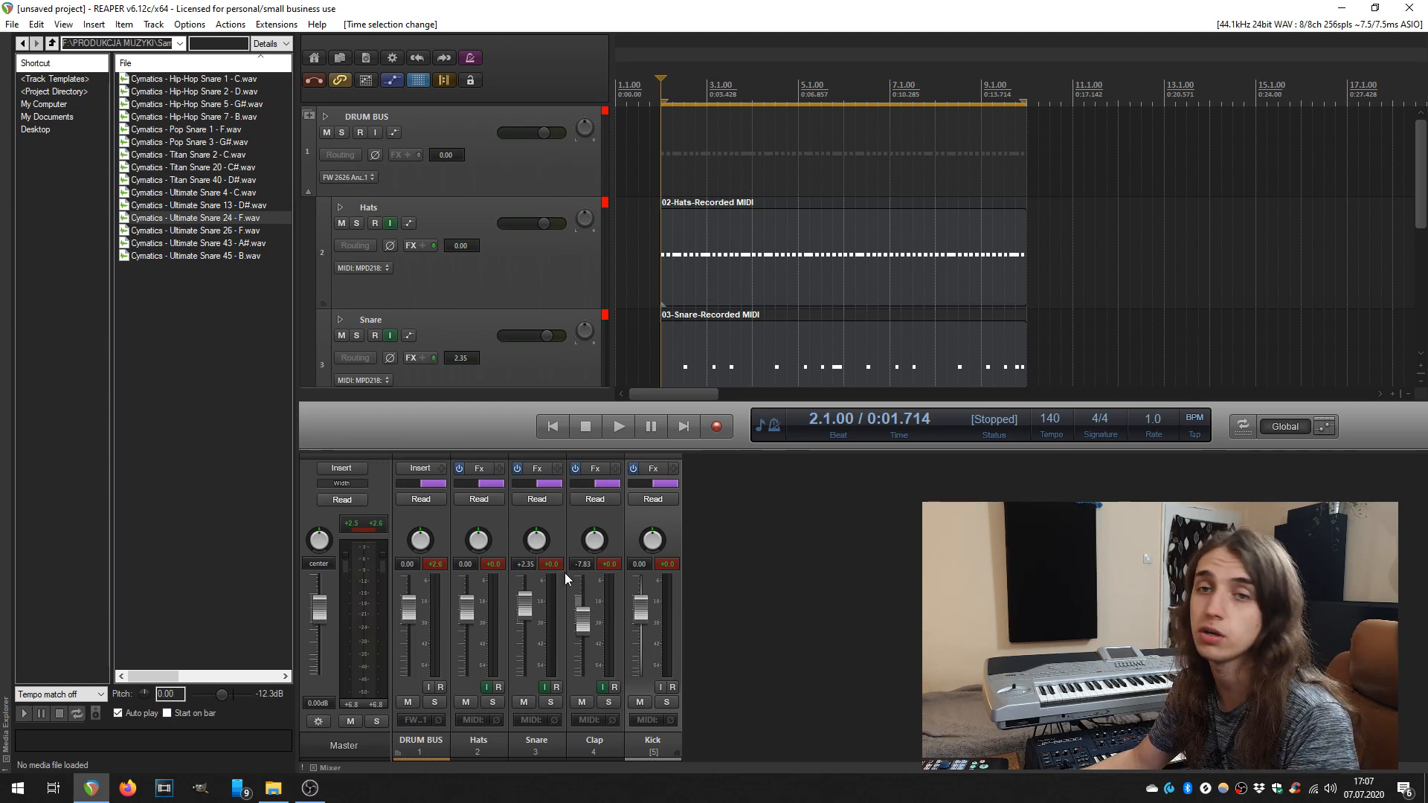
# Undock the mixer from the docker and hide its window
pyautogui.rightClick(713, 490)
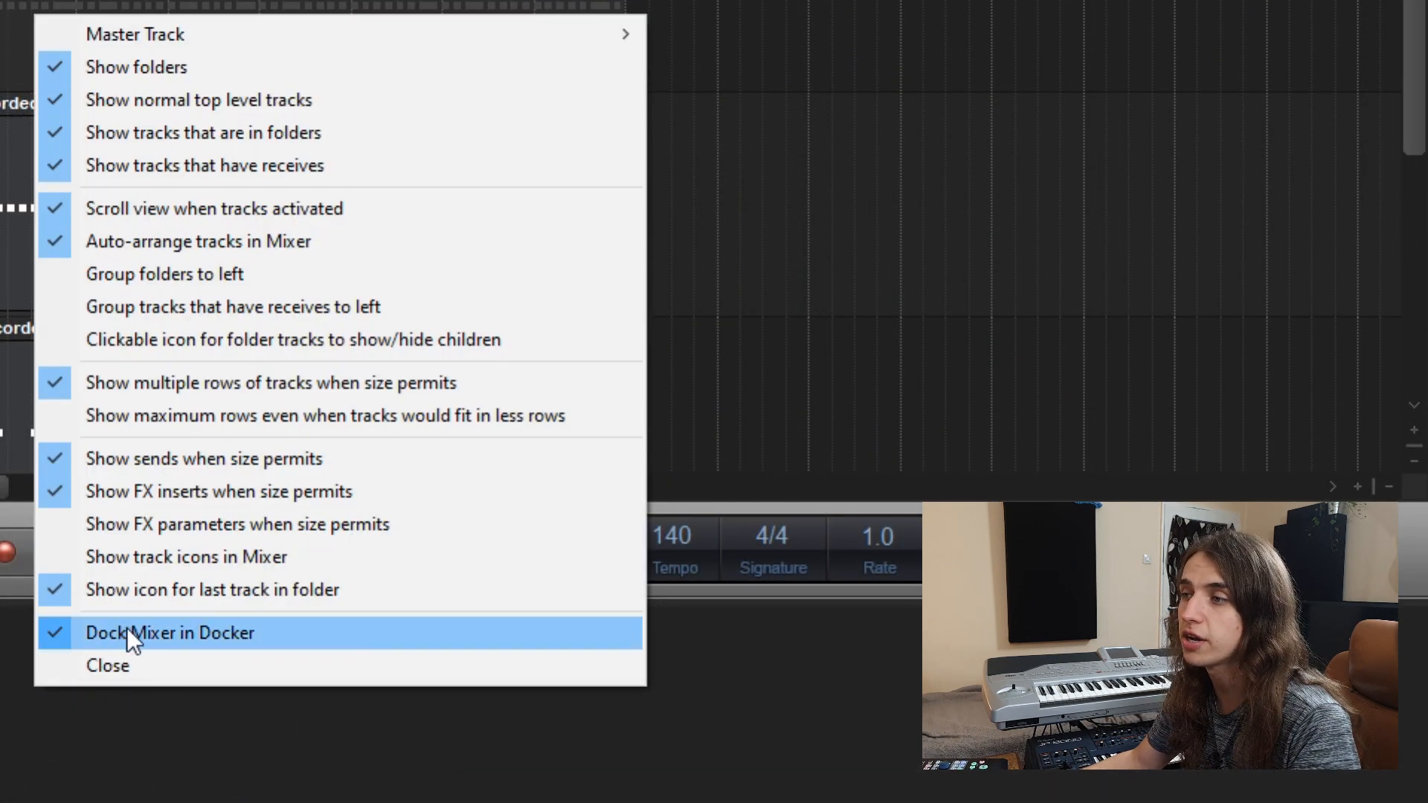
pyautogui.click(127, 627)
pyautogui.hotkey('ctrl', 'm')
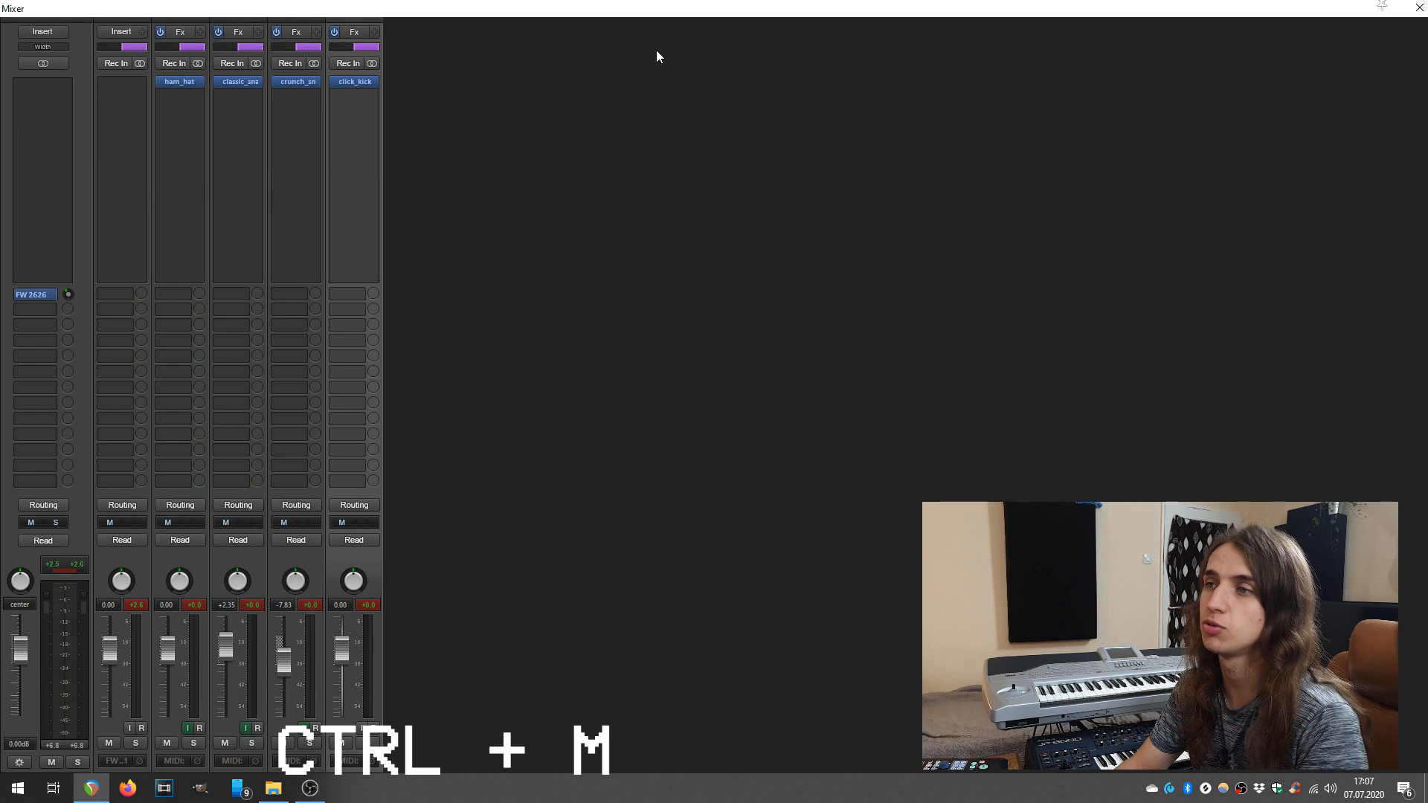
pyautogui.hotkey('ctrl', 'm')
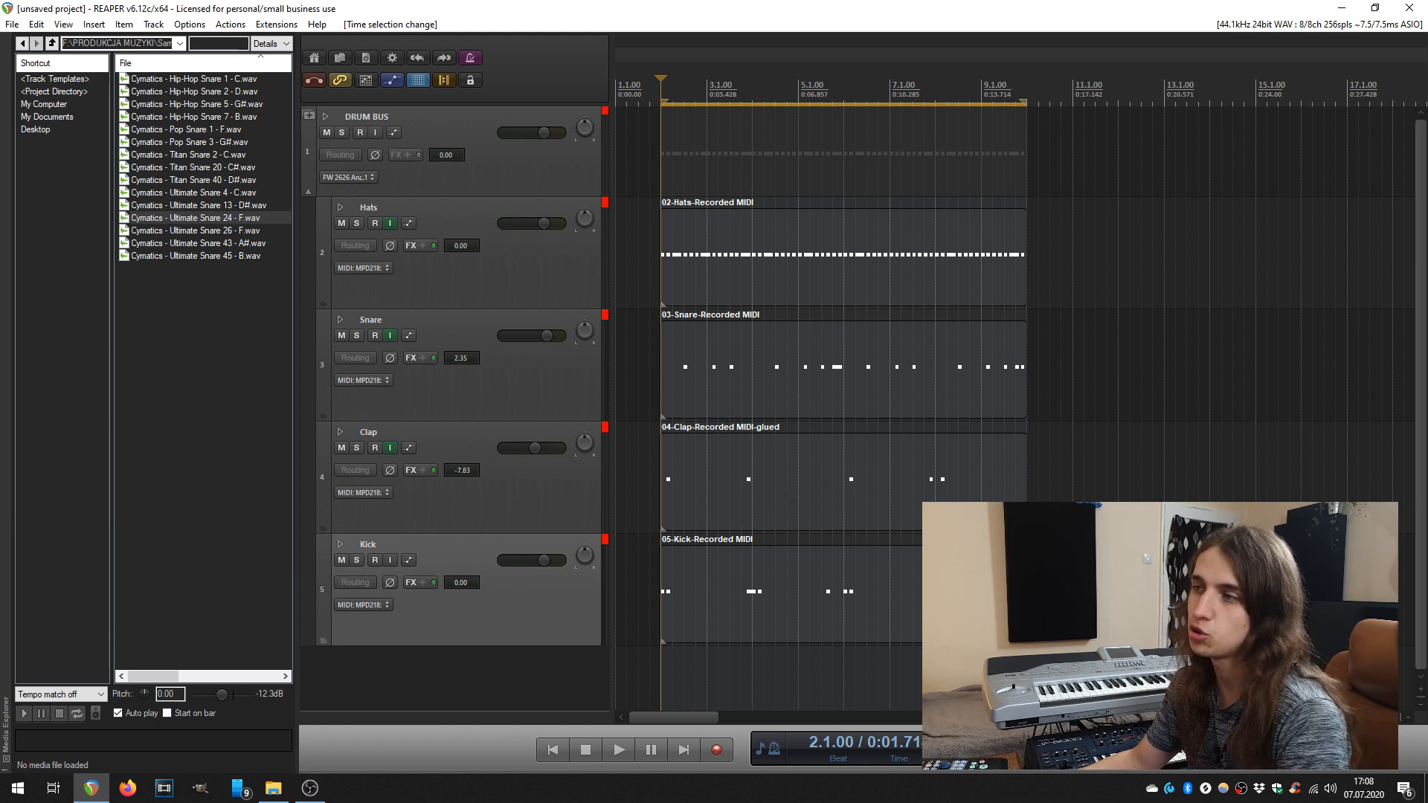
# Play back the drum pattern and save the project as Beatgrinding 1 in the Projekty Reaper - Beatgrinding folder
pyautogui.press('space')
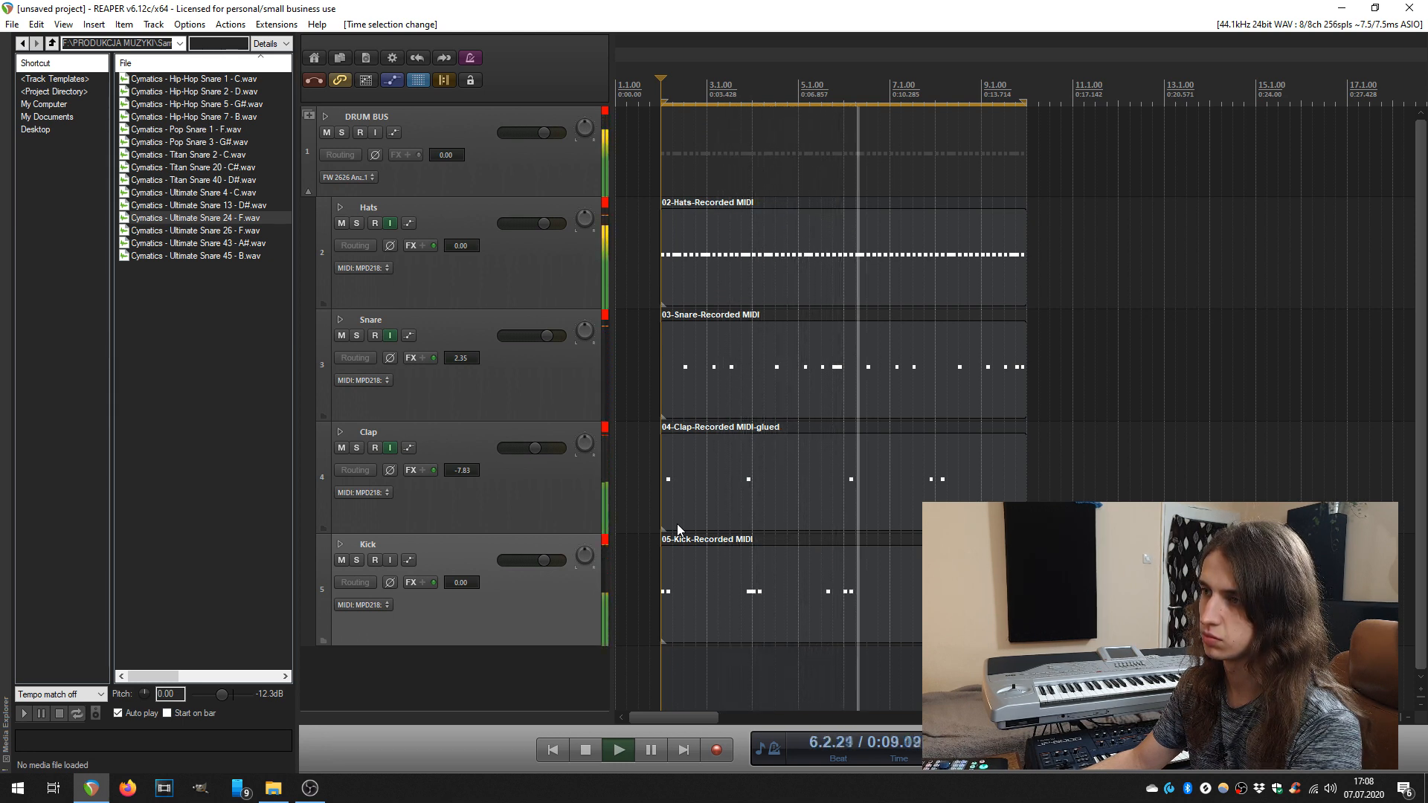
pyautogui.press('space')
pyautogui.hotkey('ctrl', 's')
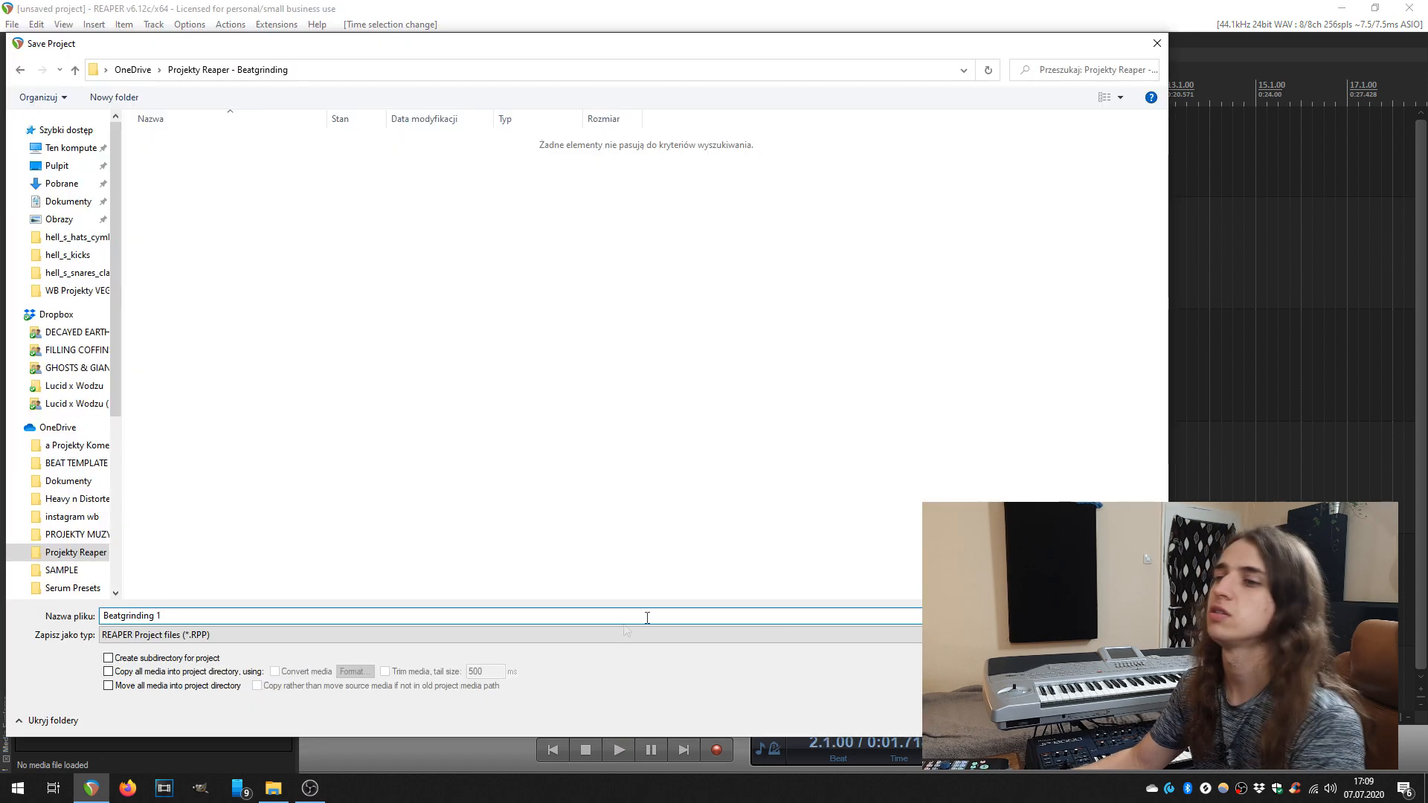
pyautogui.press('Return')
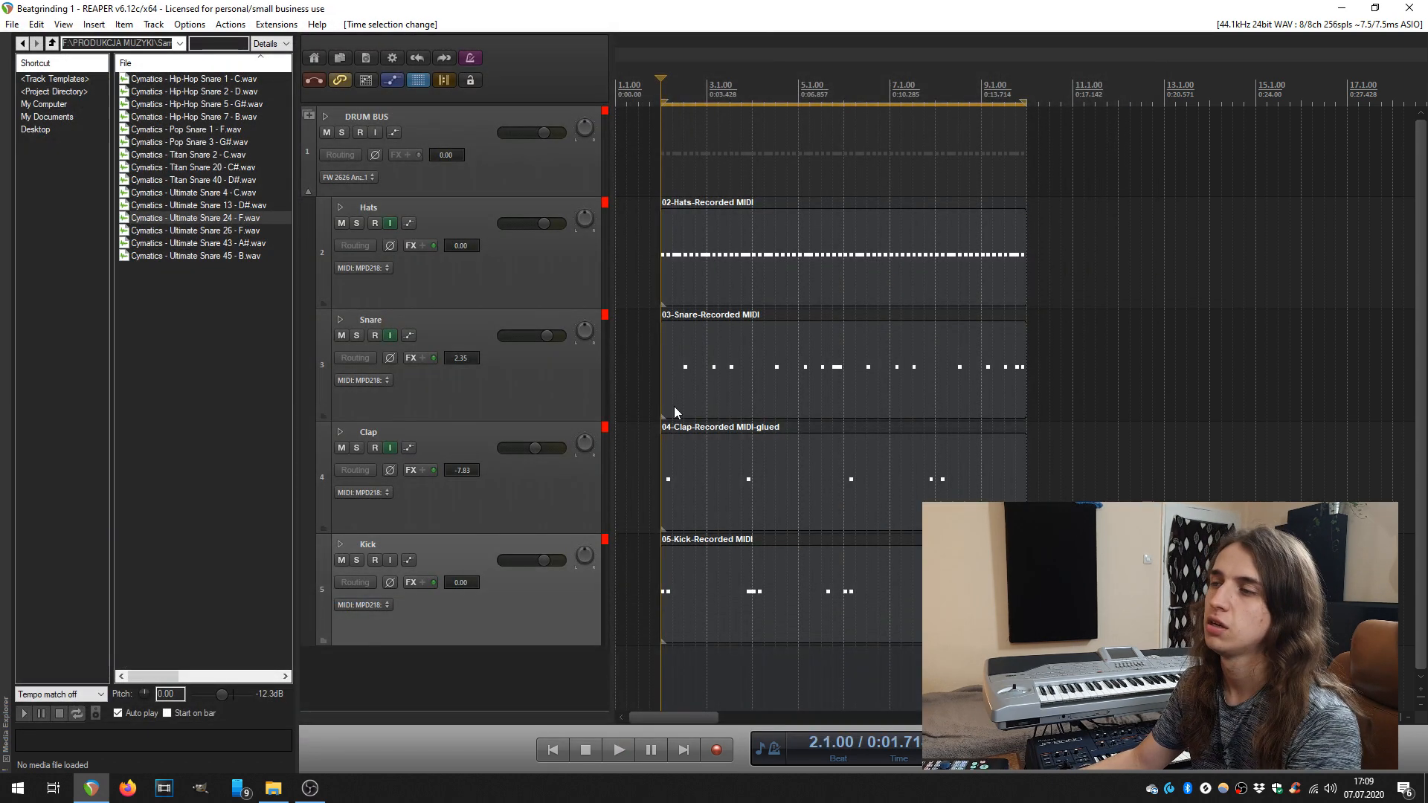